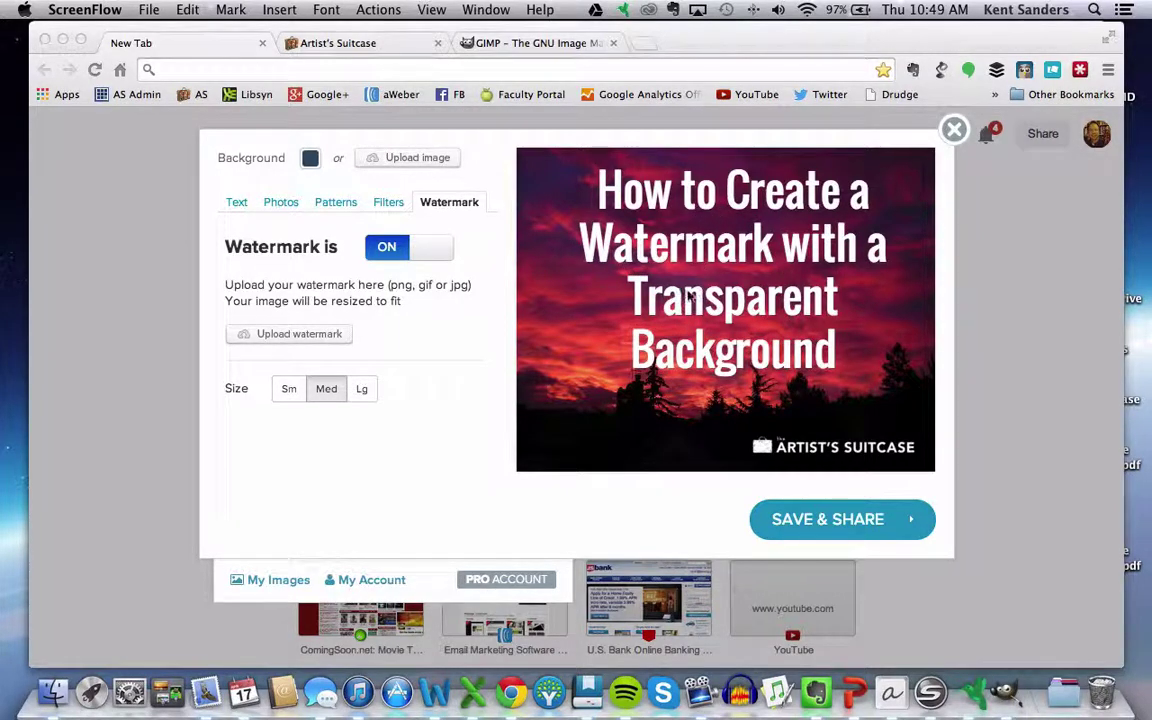
Bring Chrome forward and nudge the watermark logo a few pixels right and down on the sunset graphic.
click(714, 441)
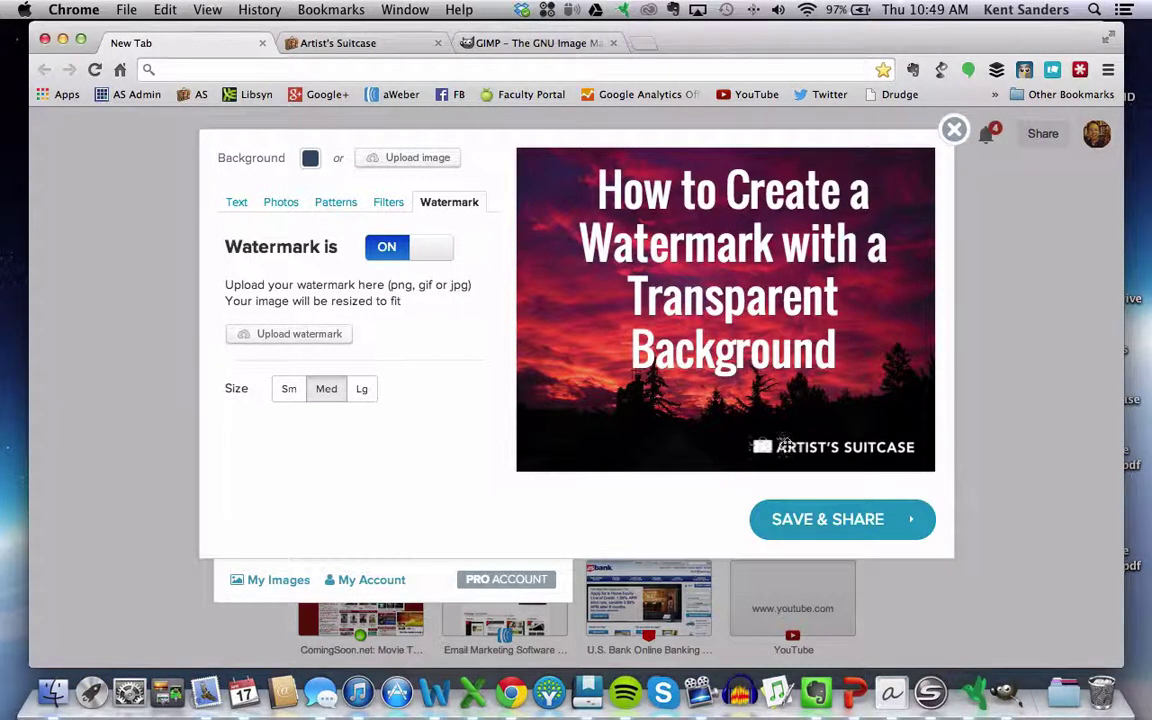
drag(795, 446, 792, 447)
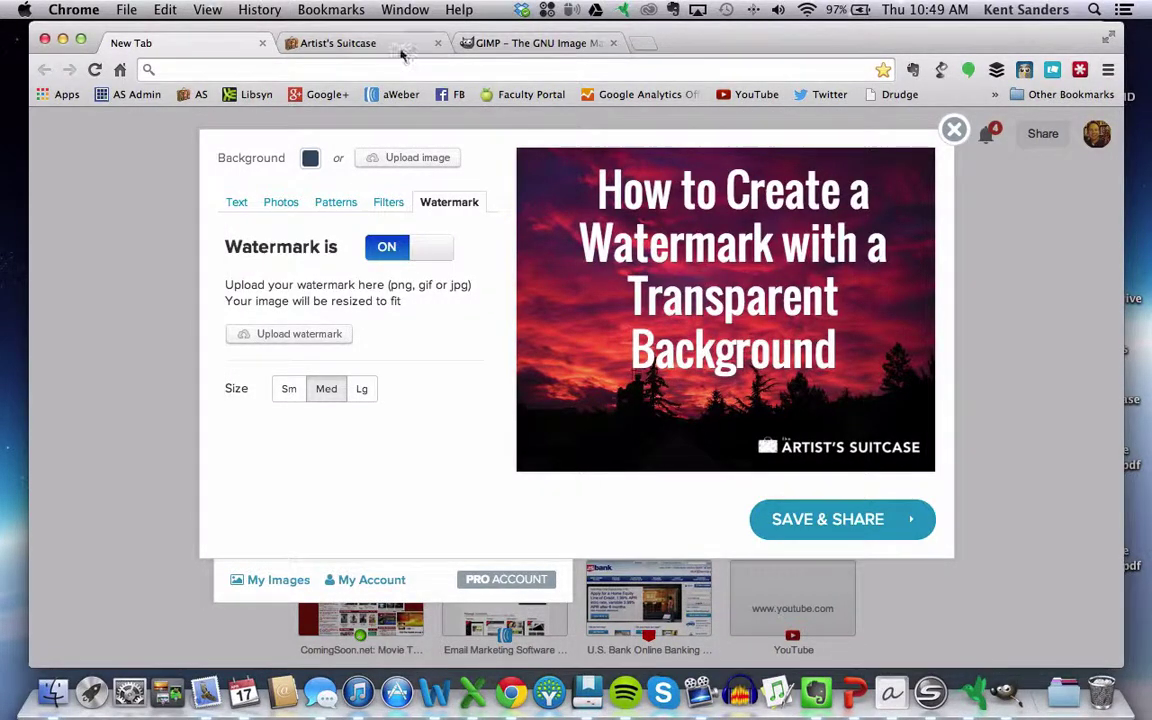
click(355, 40)
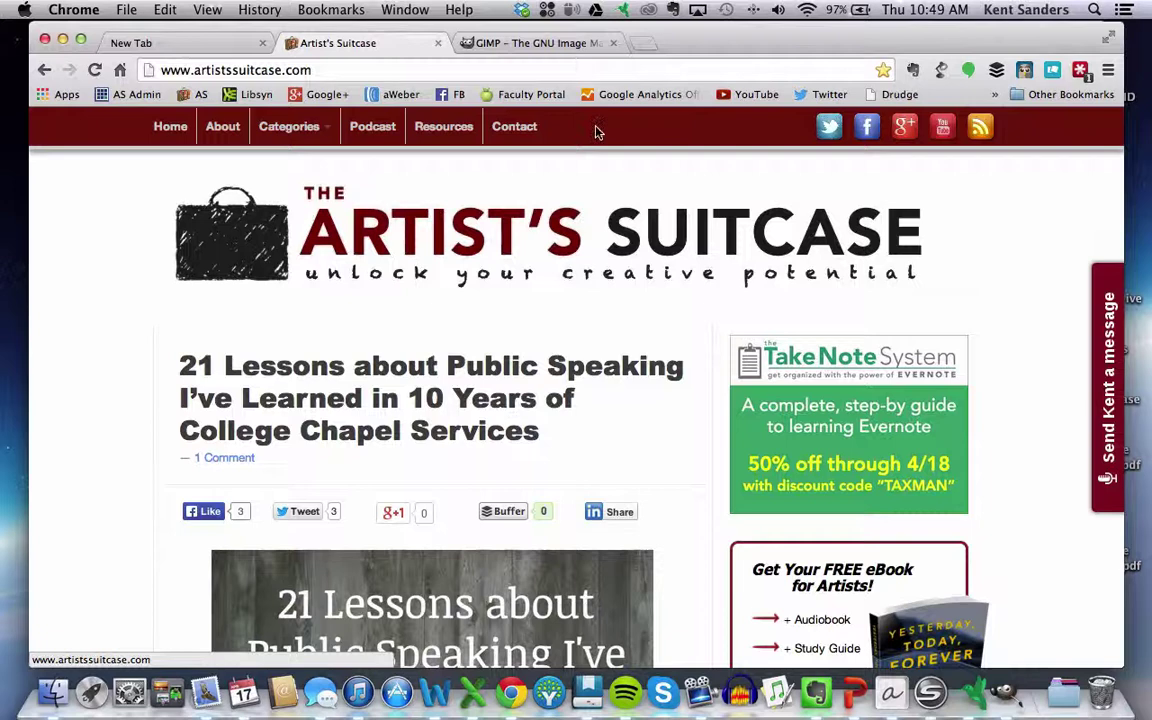
click(180, 43)
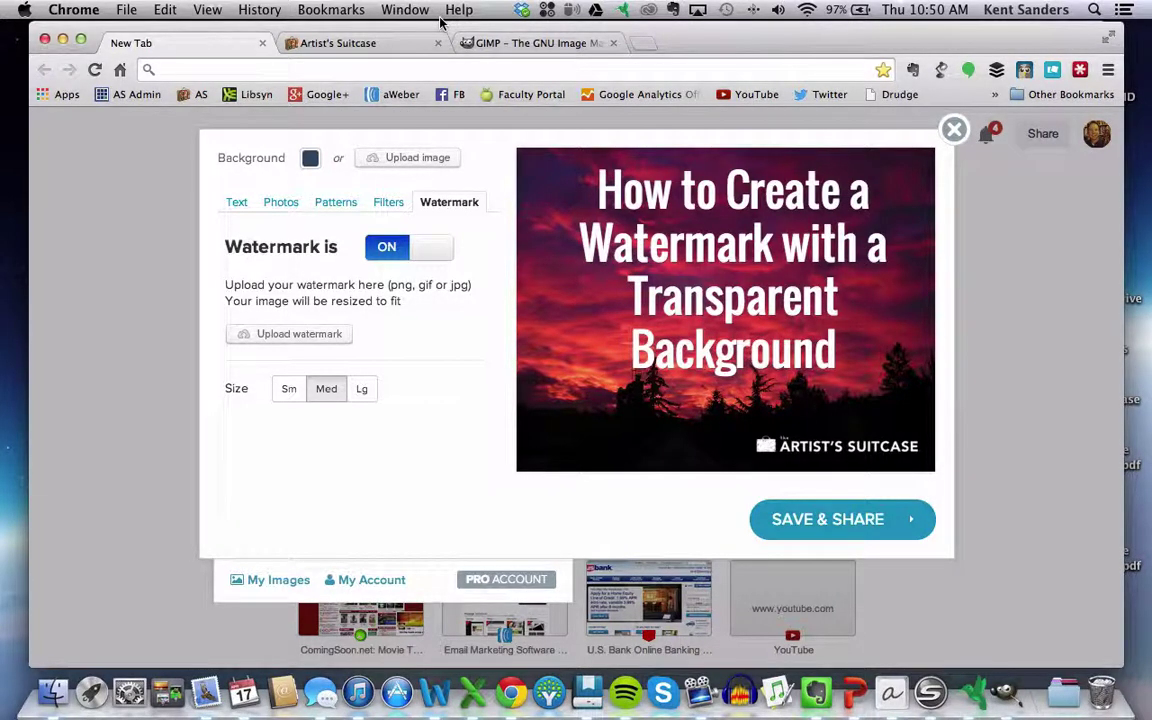
Bring PowerPoint forward and switch to the AS logo black.pptx presentation.
click(855, 690)
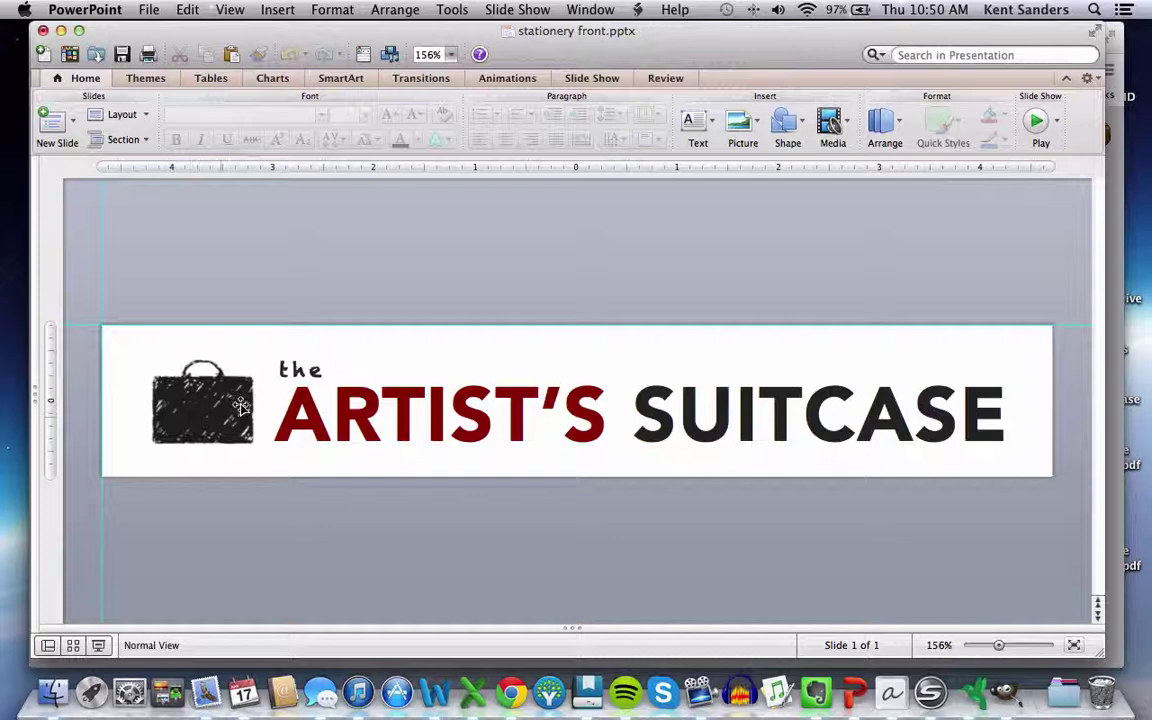
click(585, 14)
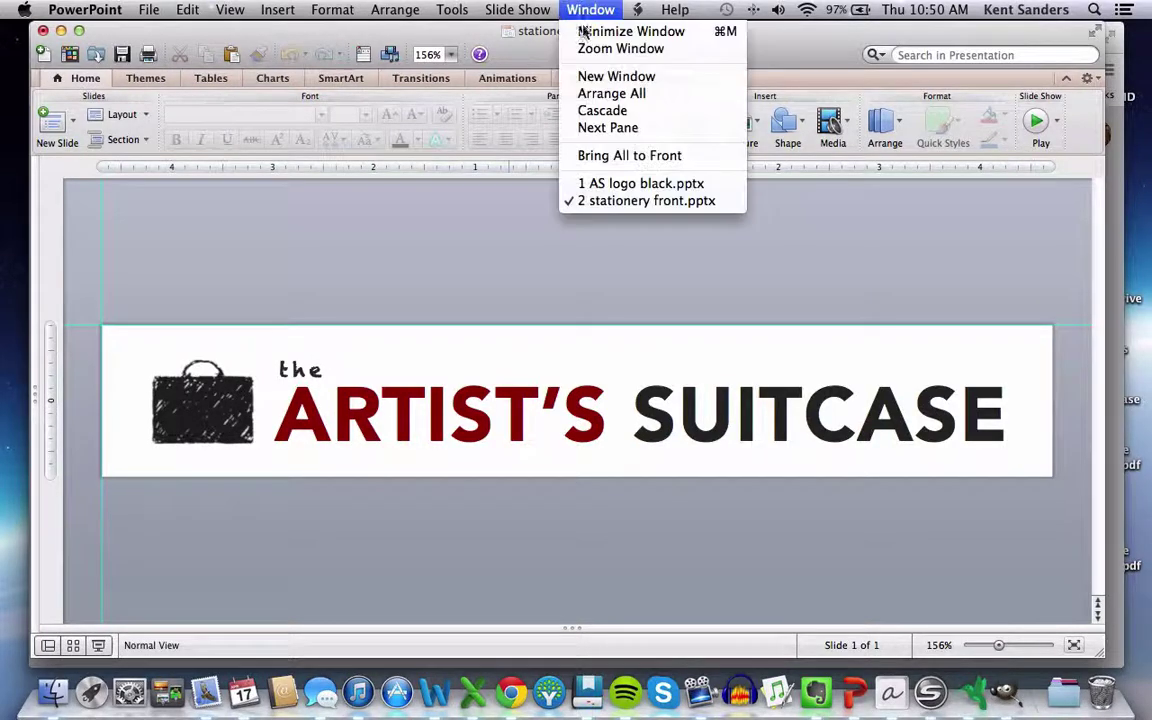
click(607, 185)
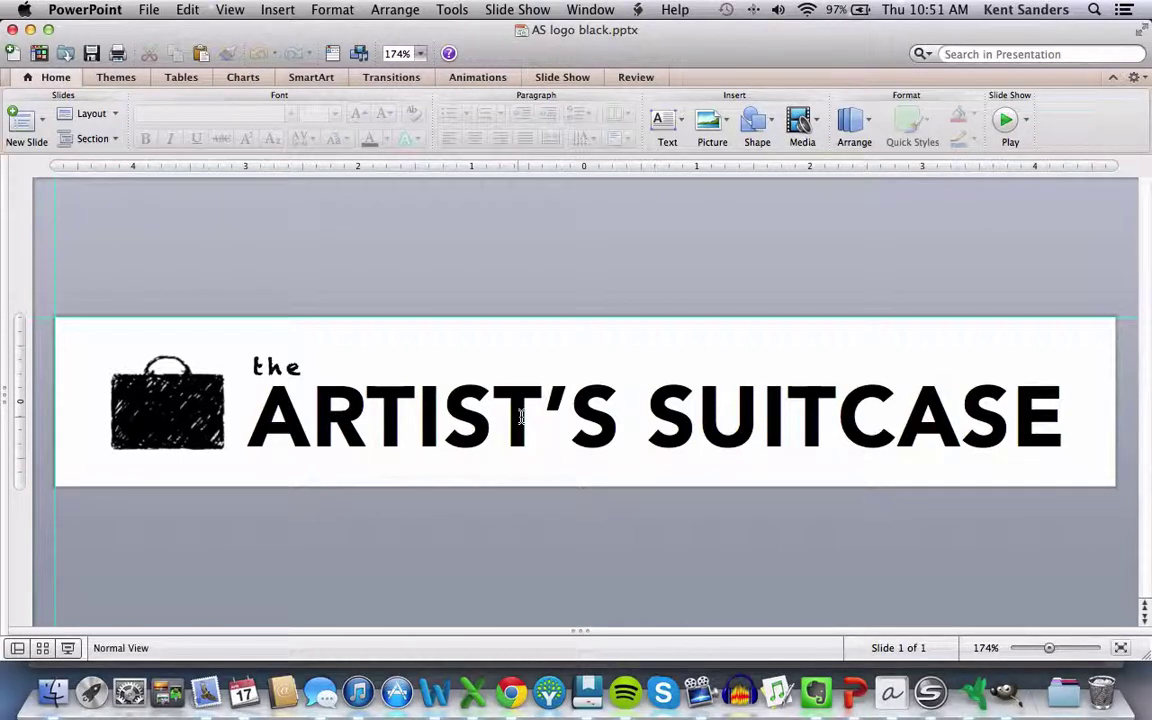
Shift the Chrome watermark slightly left, then return to the AS logo black presentation.
click(511, 690)
mouse_move(789, 445)
mouse_down()
mouse_move(778, 445)
mouse_move(789, 444)
mouse_up()
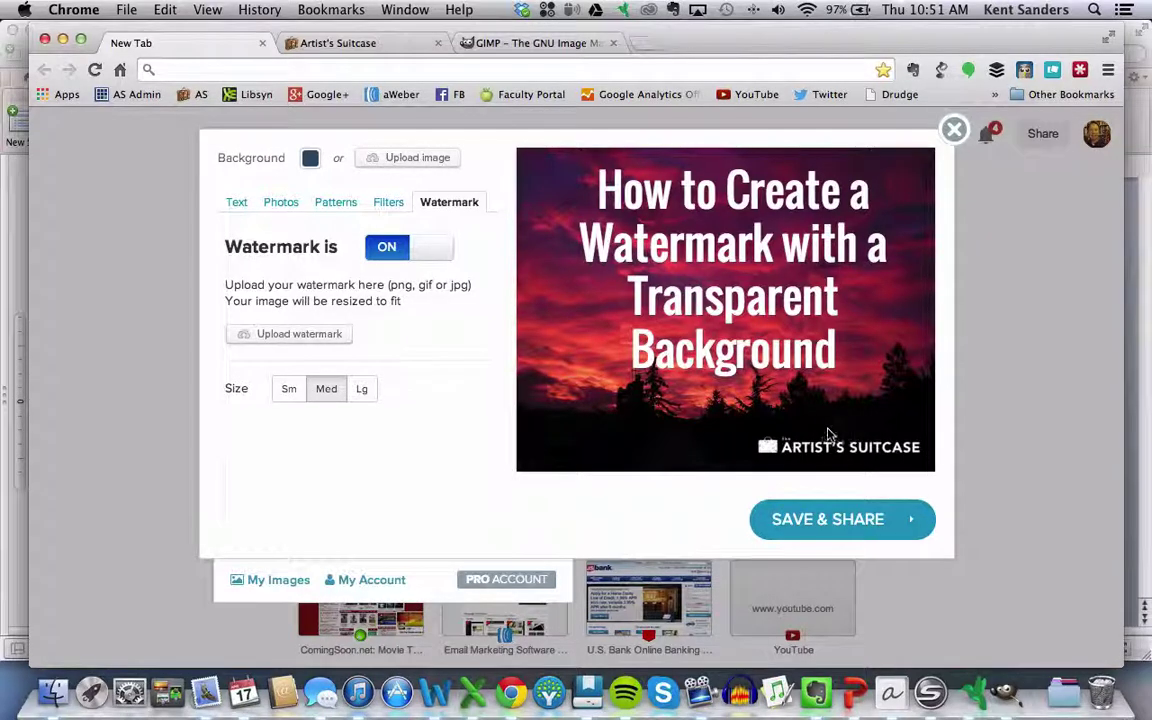
click(858, 696)
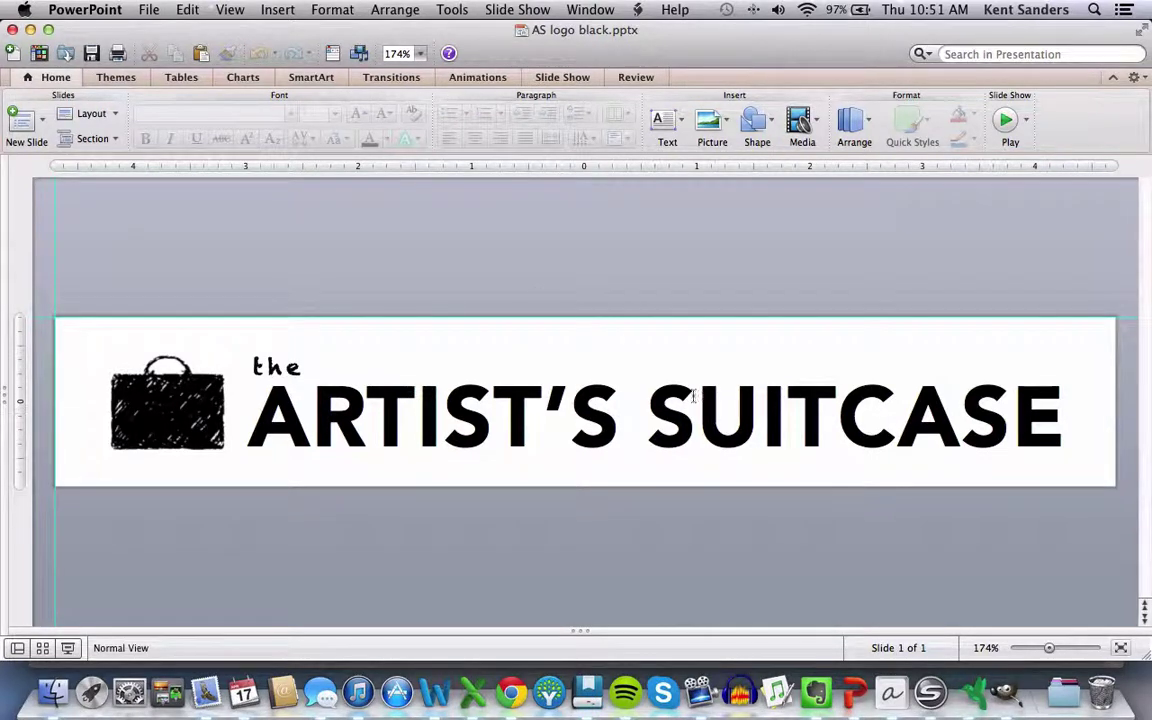
click(149, 10)
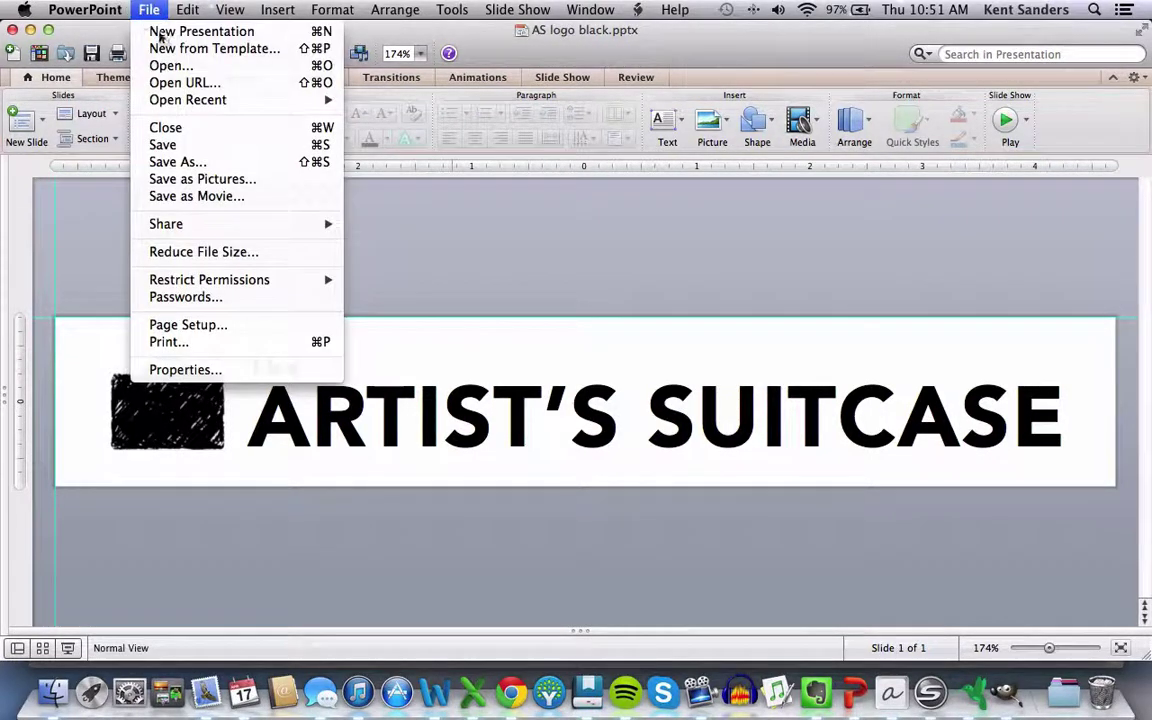
click(167, 180)
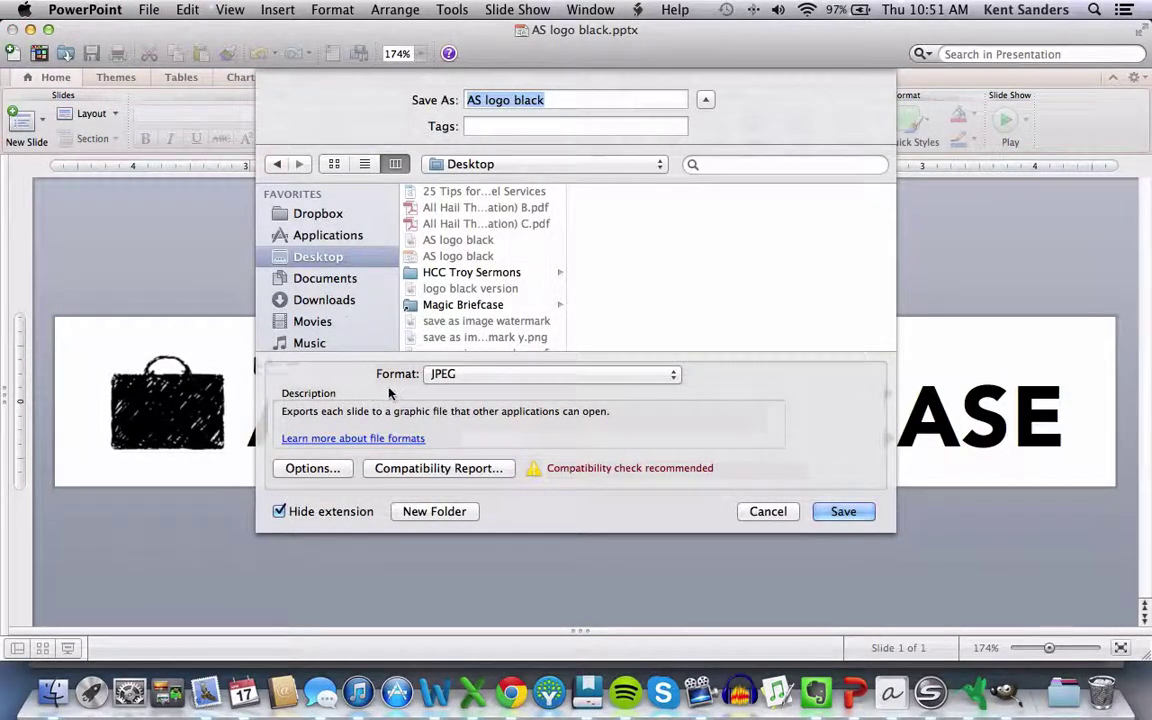
click(475, 378)
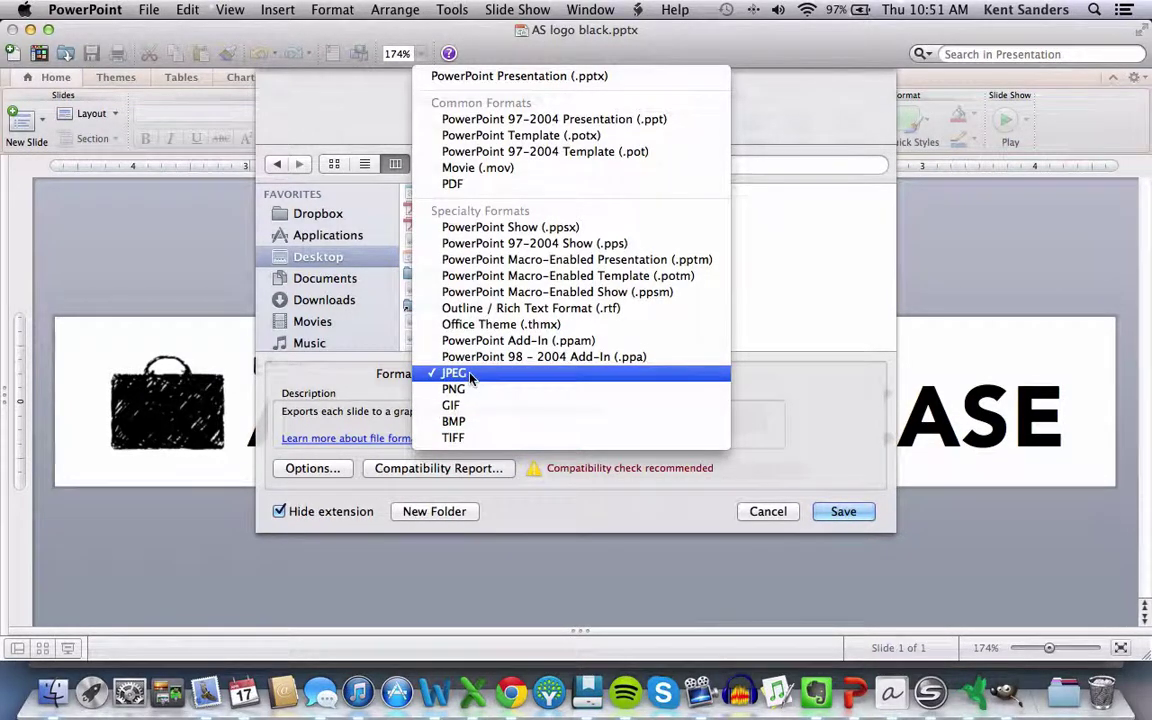
click(472, 374)
click(326, 470)
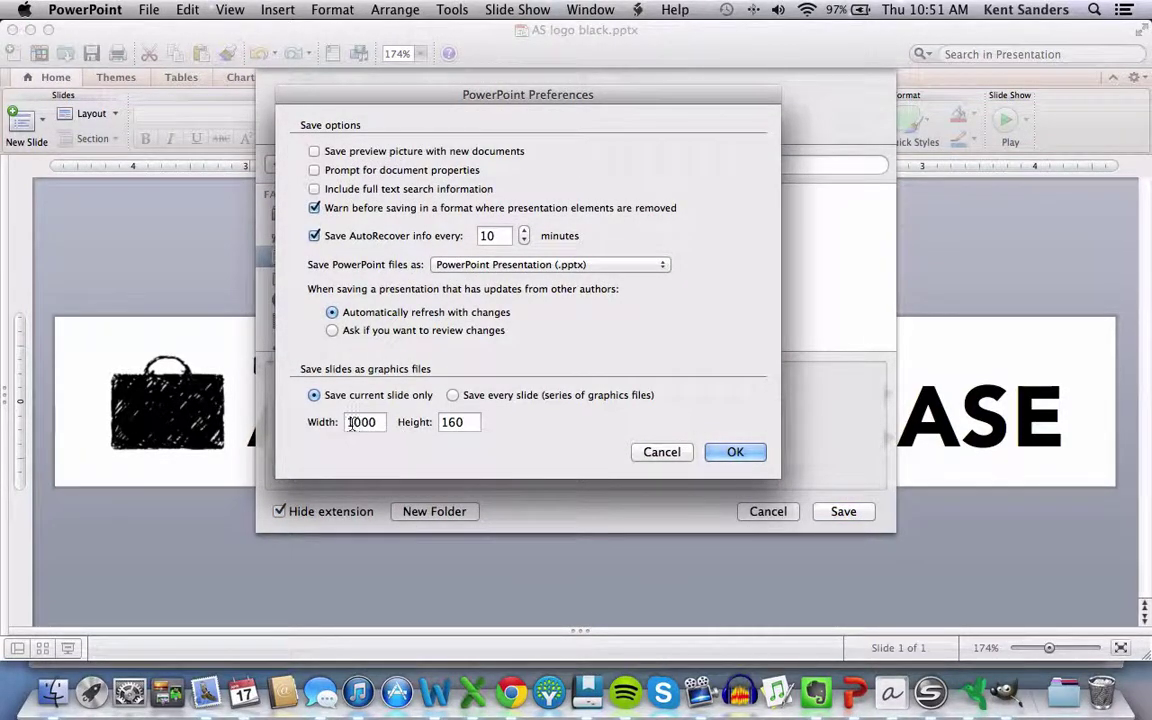
click(684, 454)
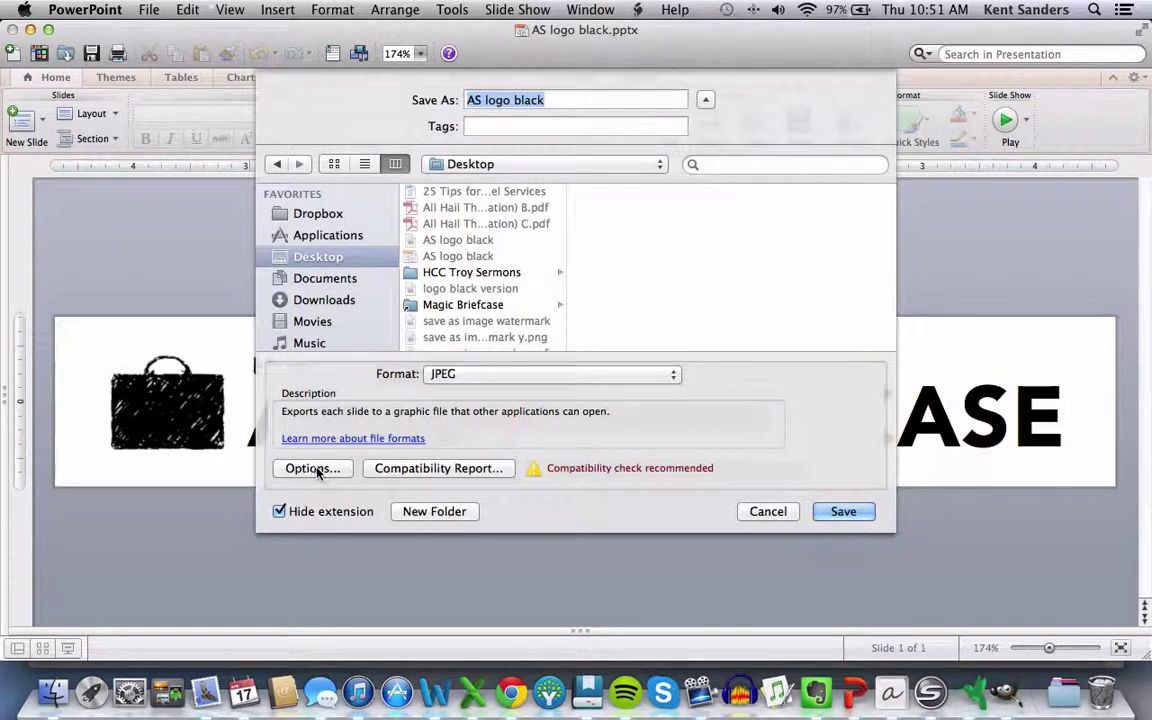
click(767, 513)
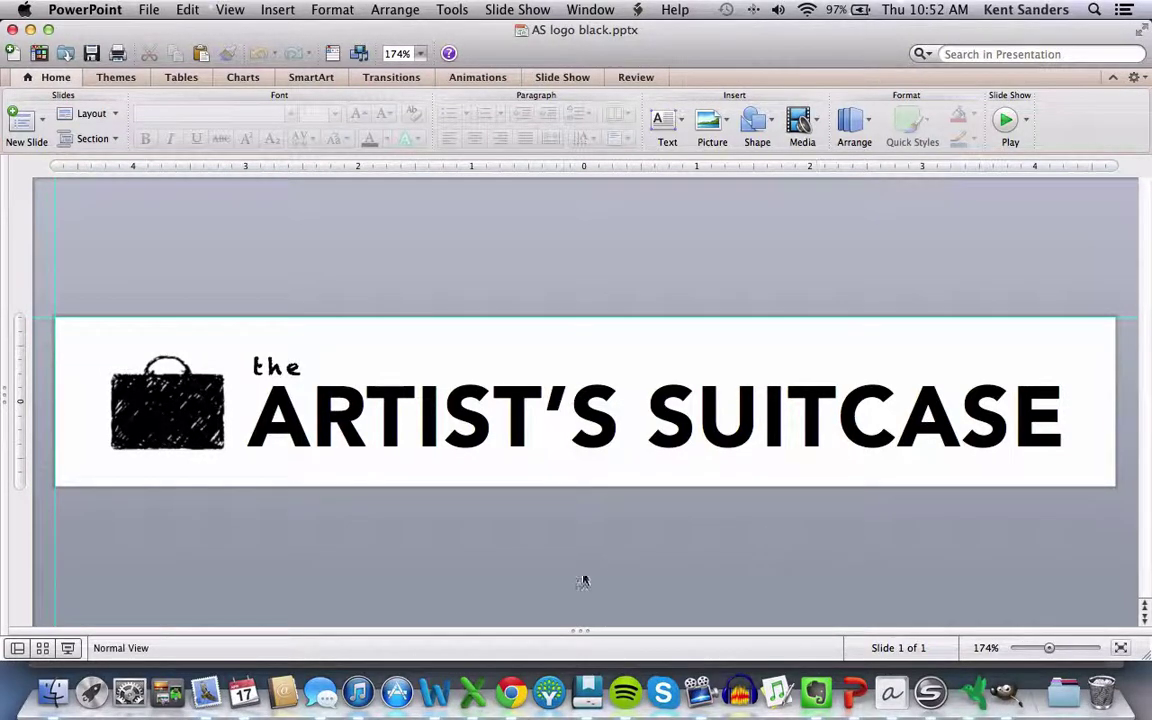
click(506, 686)
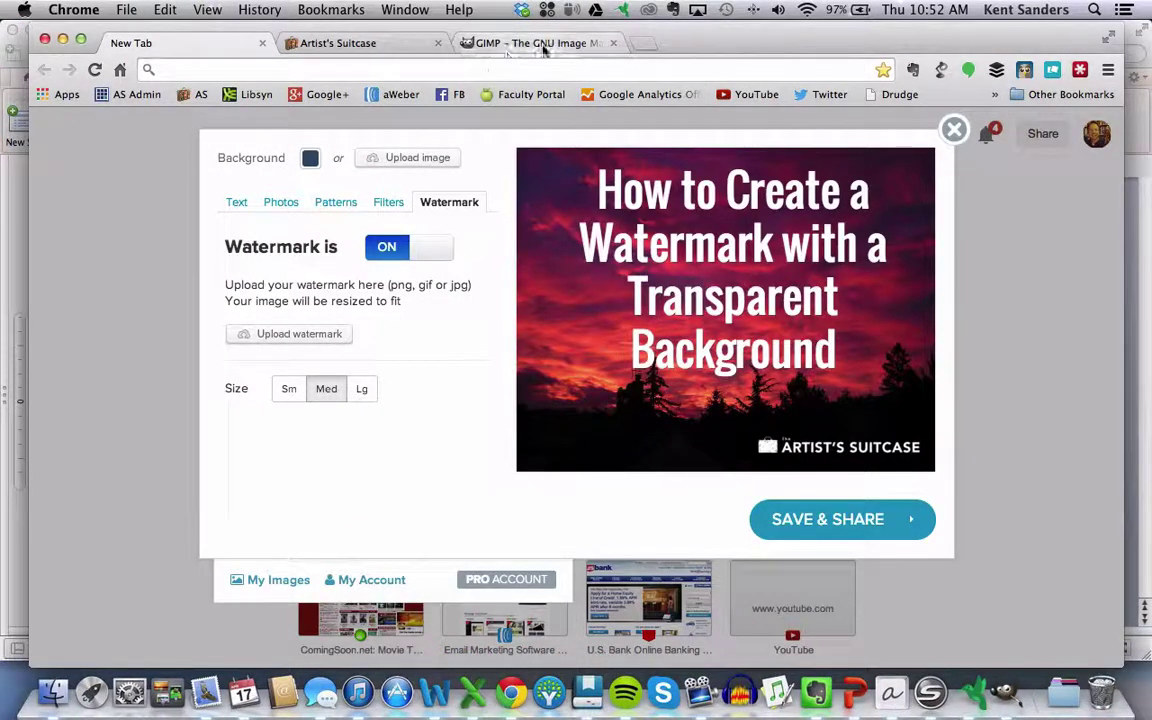
click(480, 43)
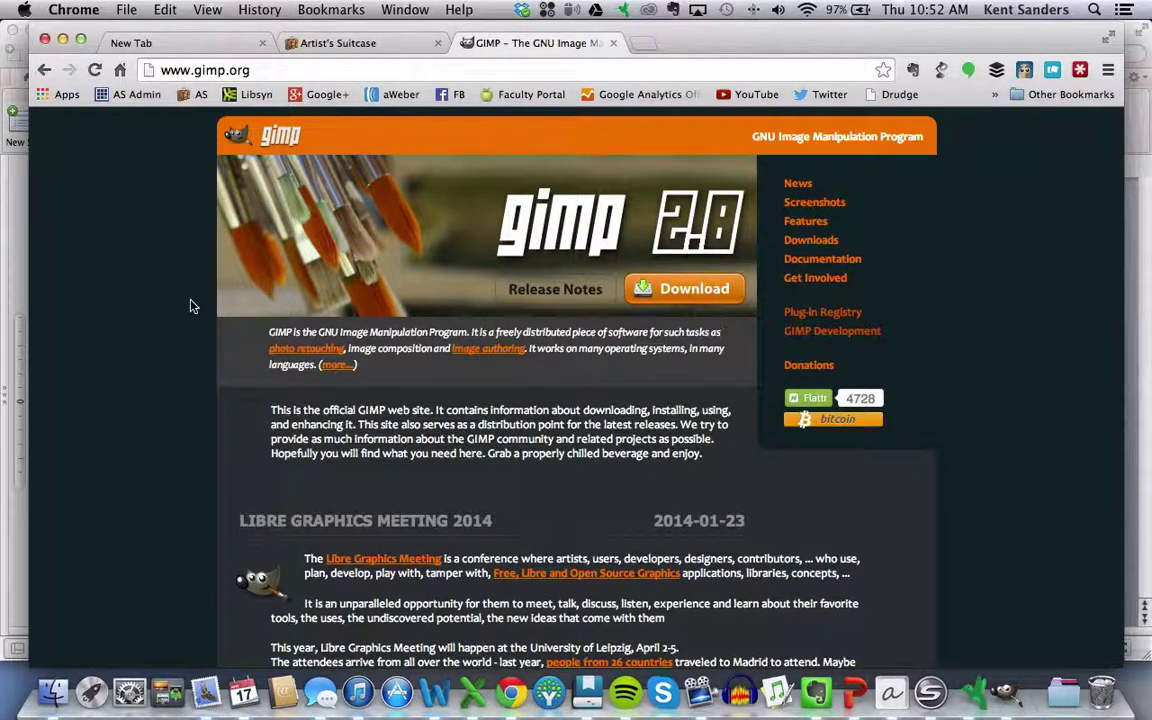
Open AS logo black.jpg in GIMP and convert it to the sRGB working space.
click(1005, 680)
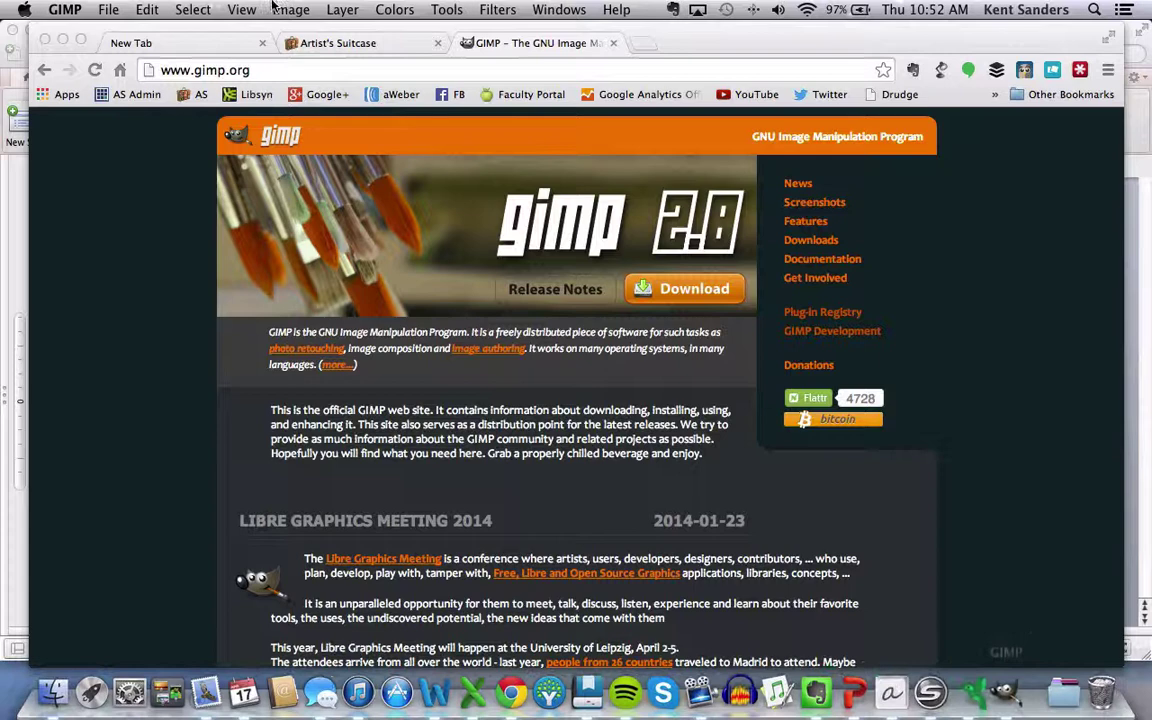
click(110, 11)
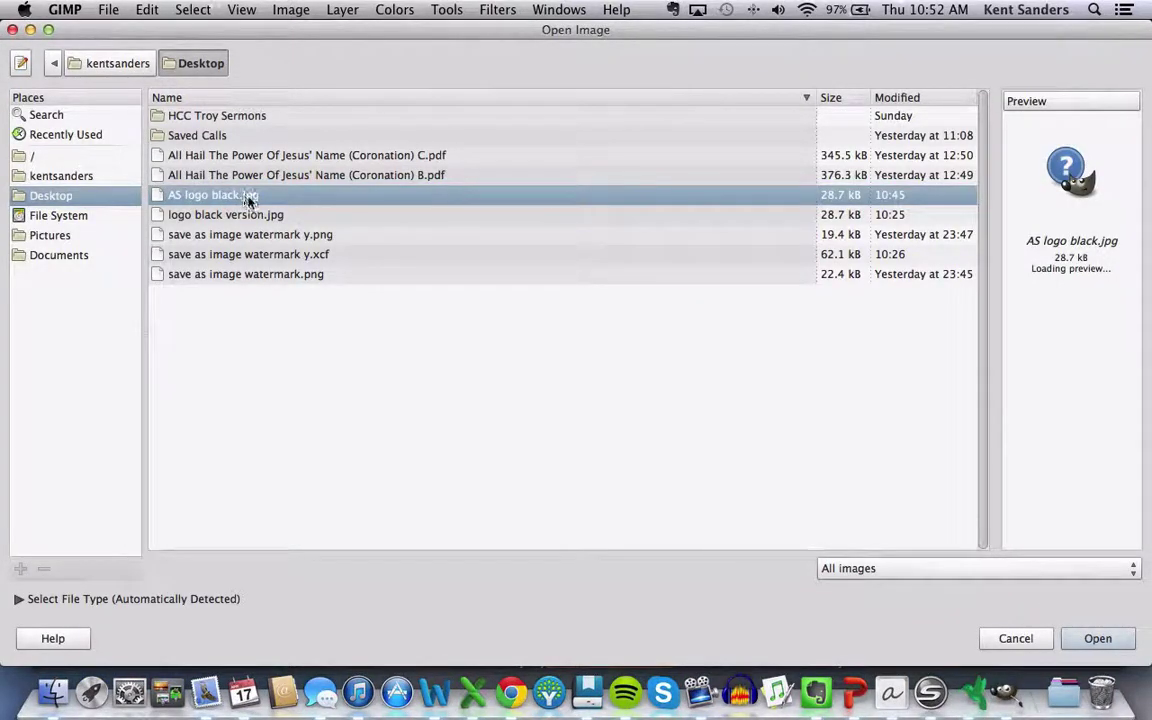
click(1102, 640)
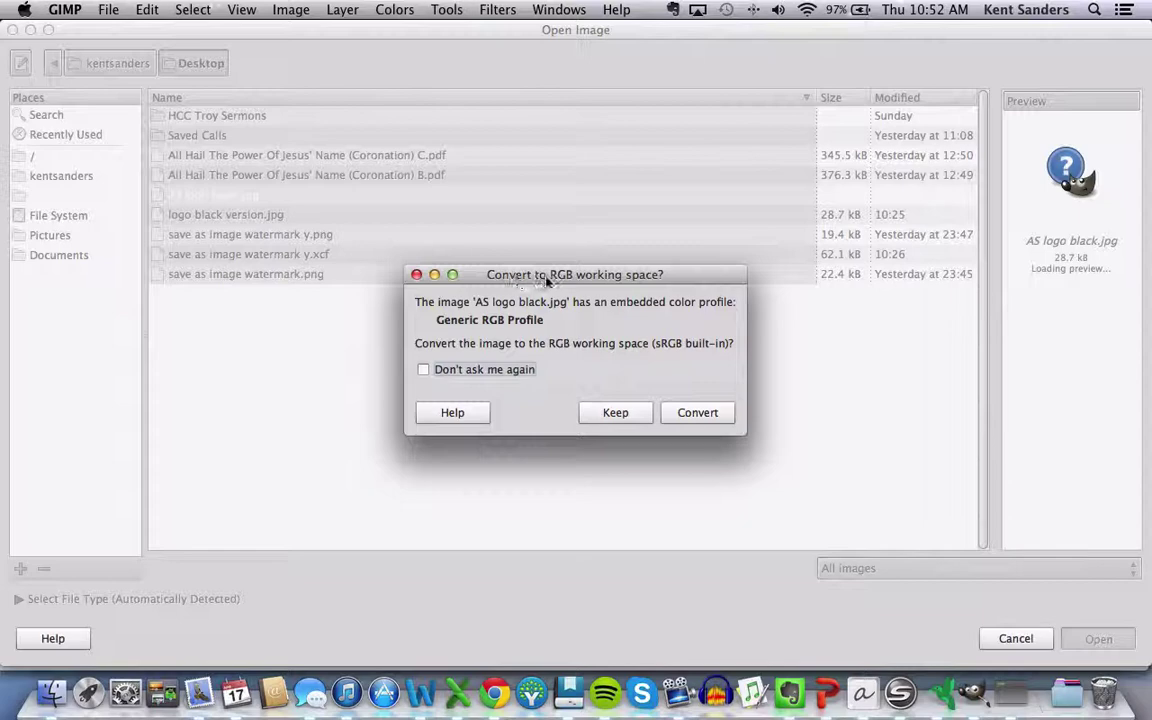
click(697, 412)
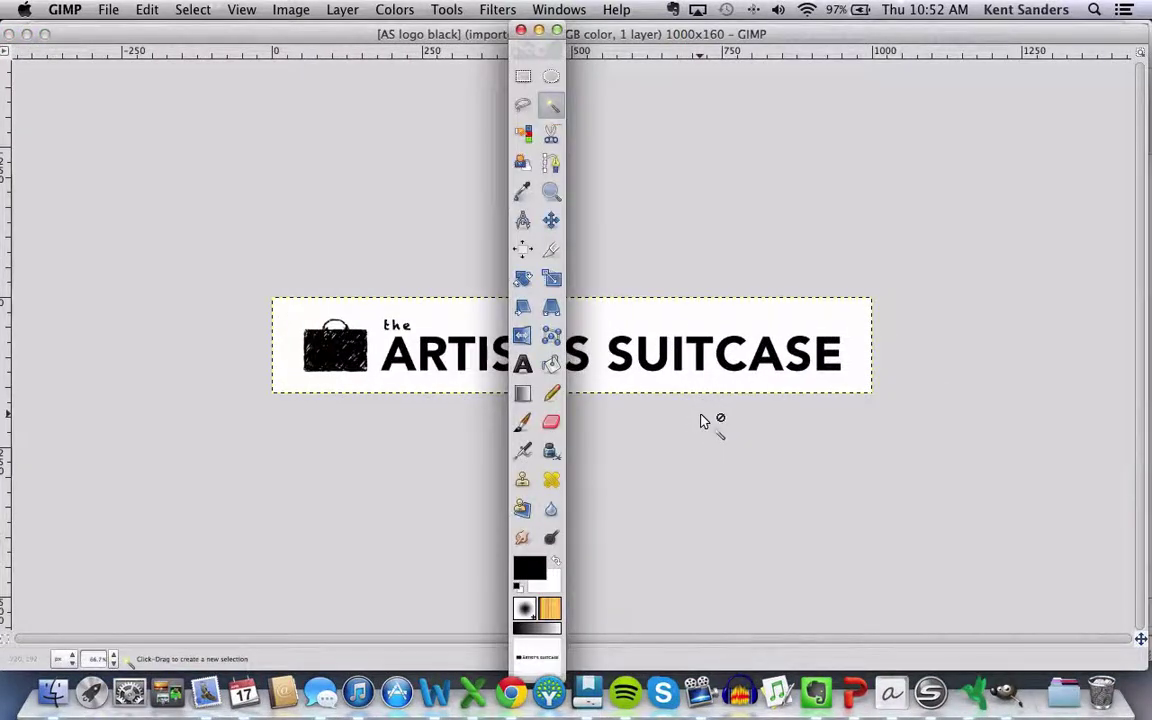
Move the toolbox to the left screen edge and zoom the logo to 2:1 (200%).
drag(548, 27, 80, 27)
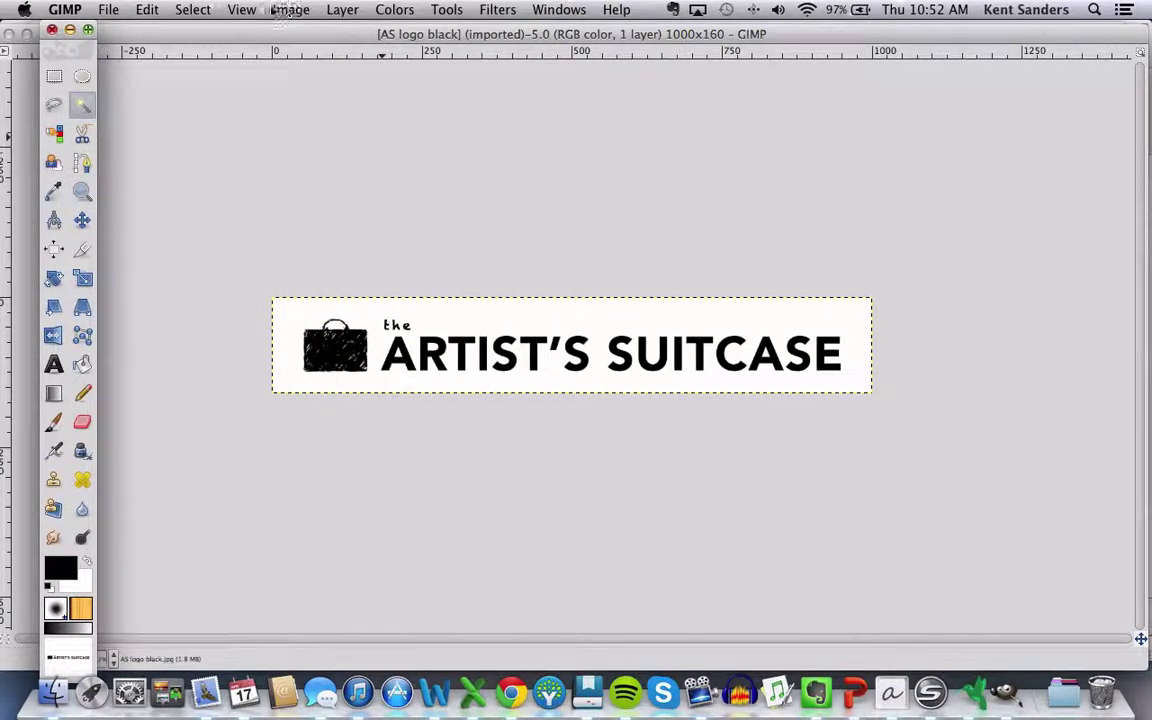
click(243, 12)
mouse_move(264, 66)
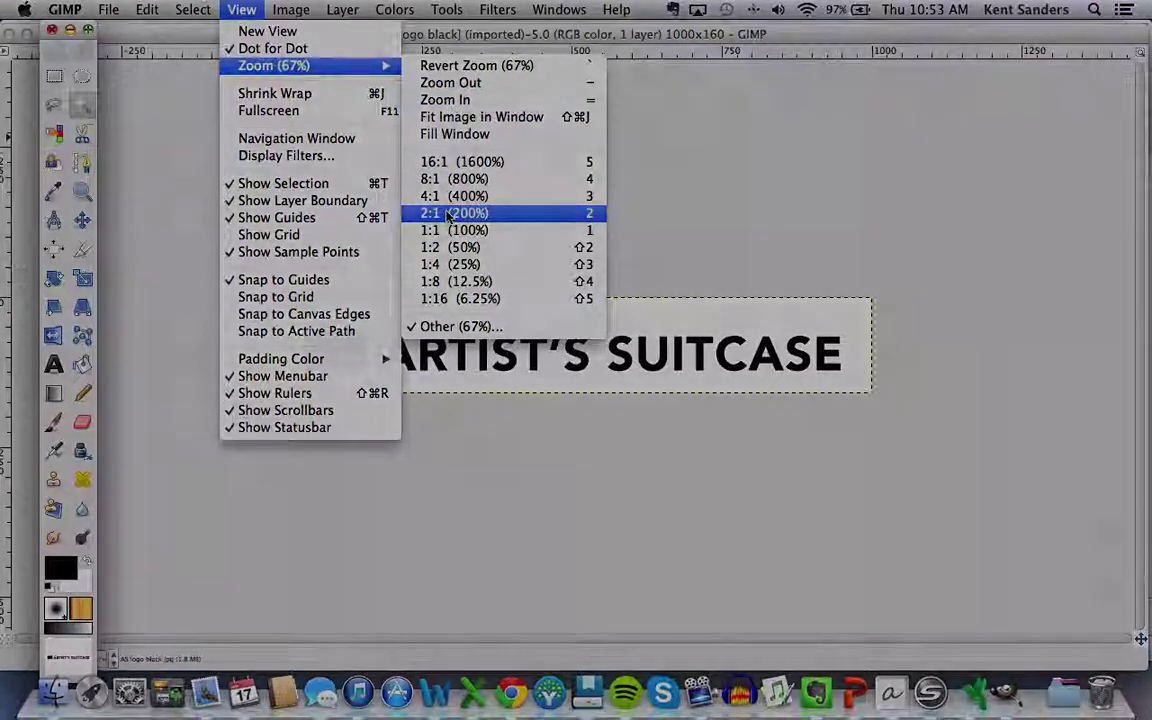
click(455, 213)
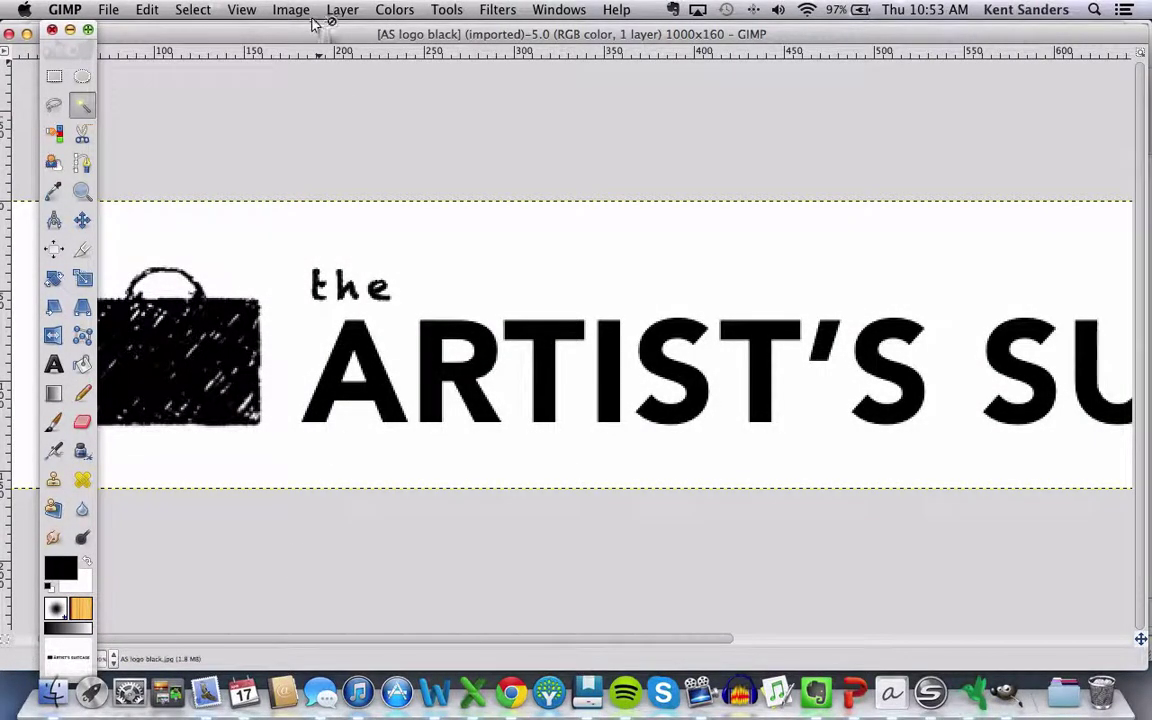
Invert the logo to white on black and add an alpha channel to its layer.
click(395, 10)
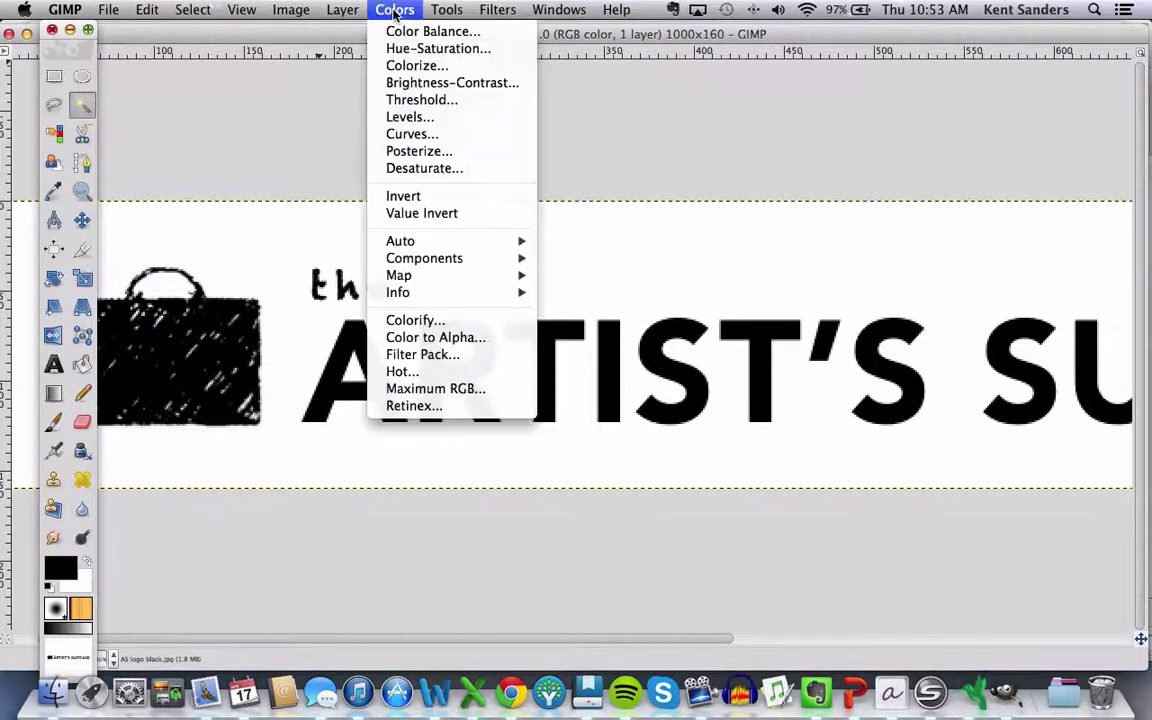
click(403, 197)
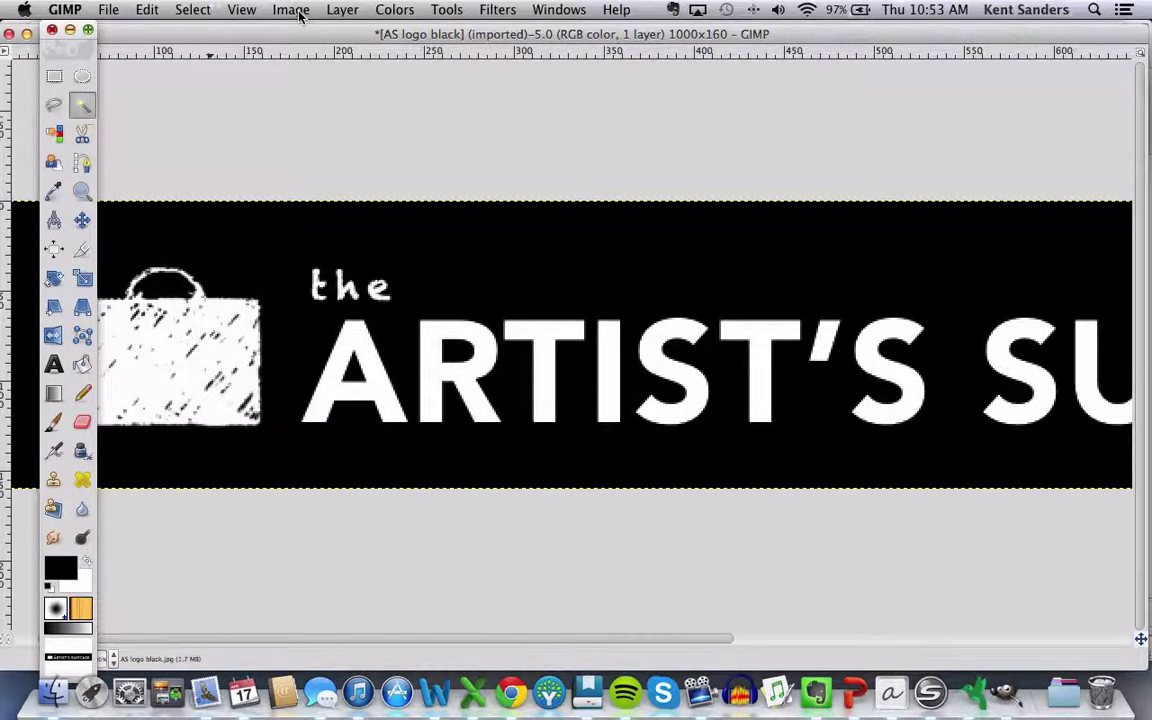
click(339, 12)
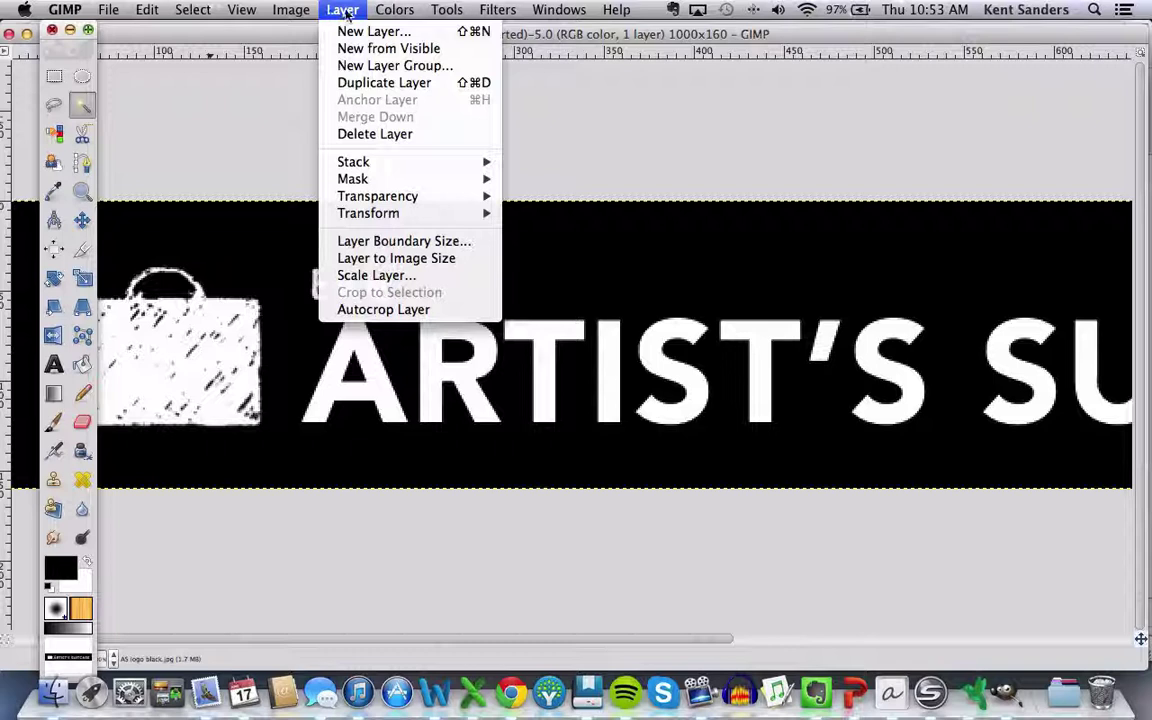
mouse_move(373, 198)
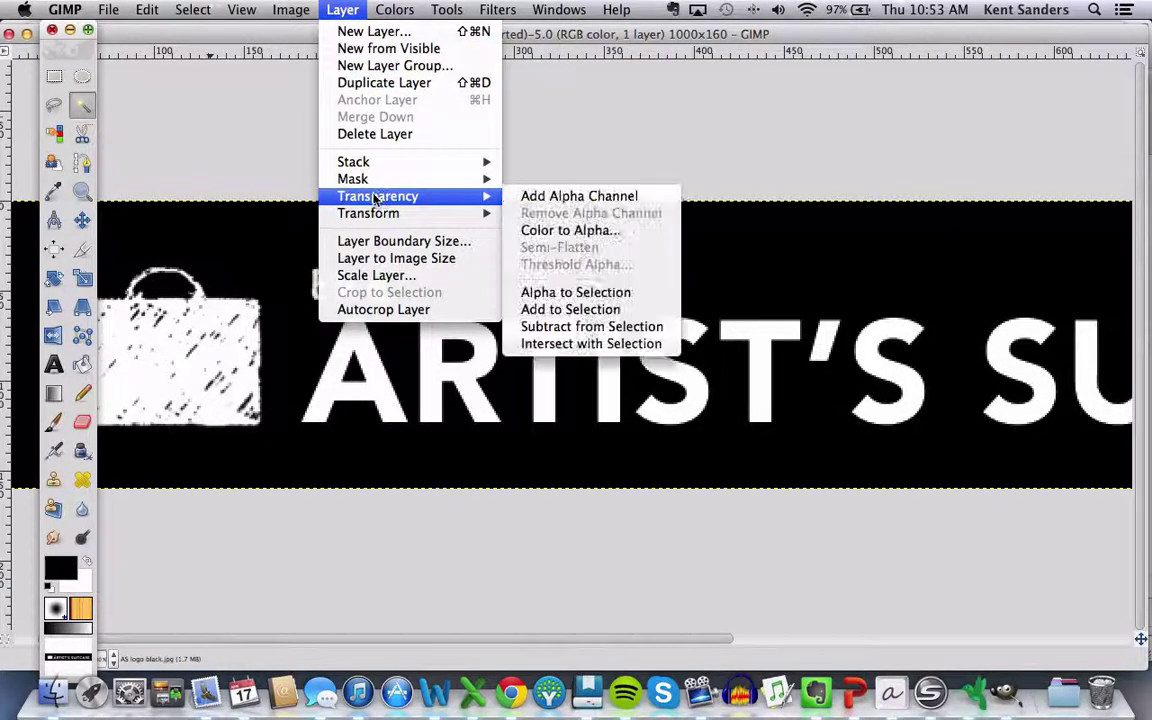
click(557, 197)
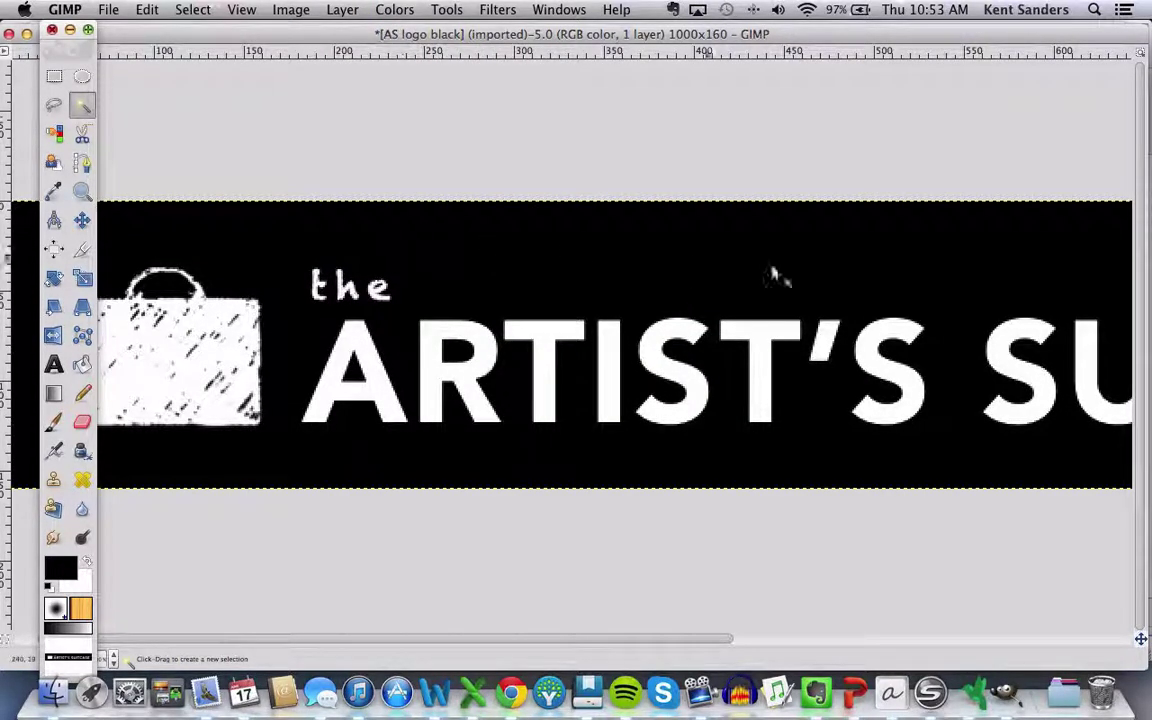
Select the black background around the lettering and cut it away to transparency.
click(454, 244)
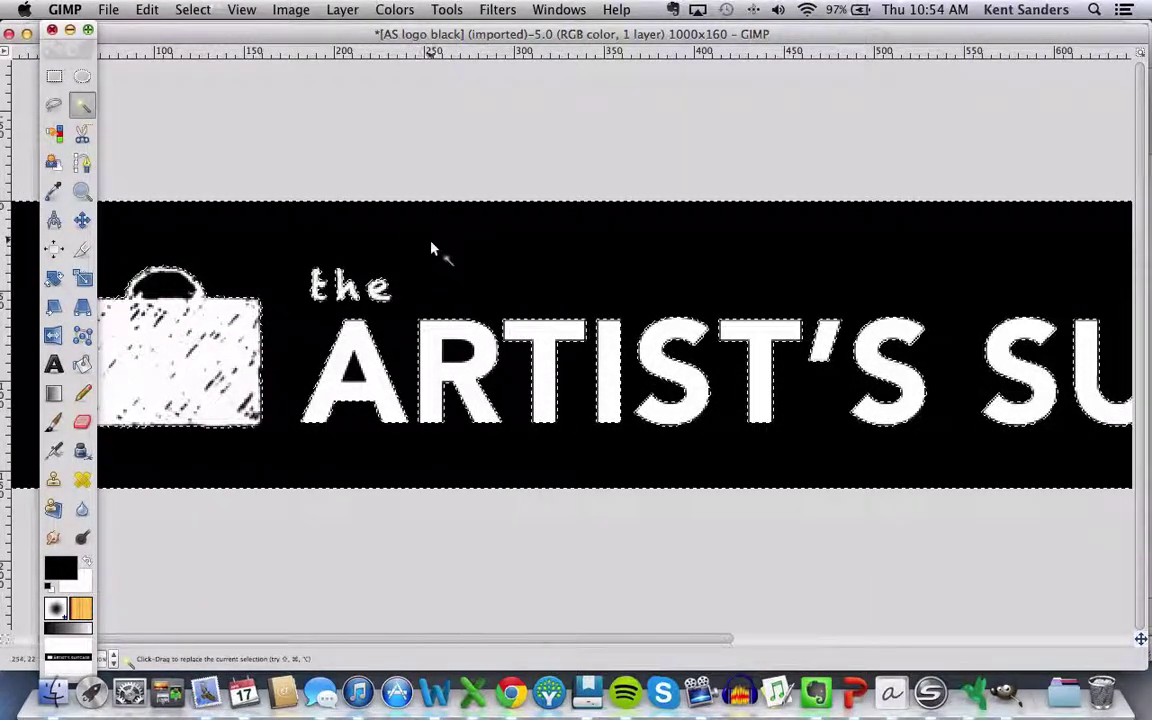
right_click(432, 248)
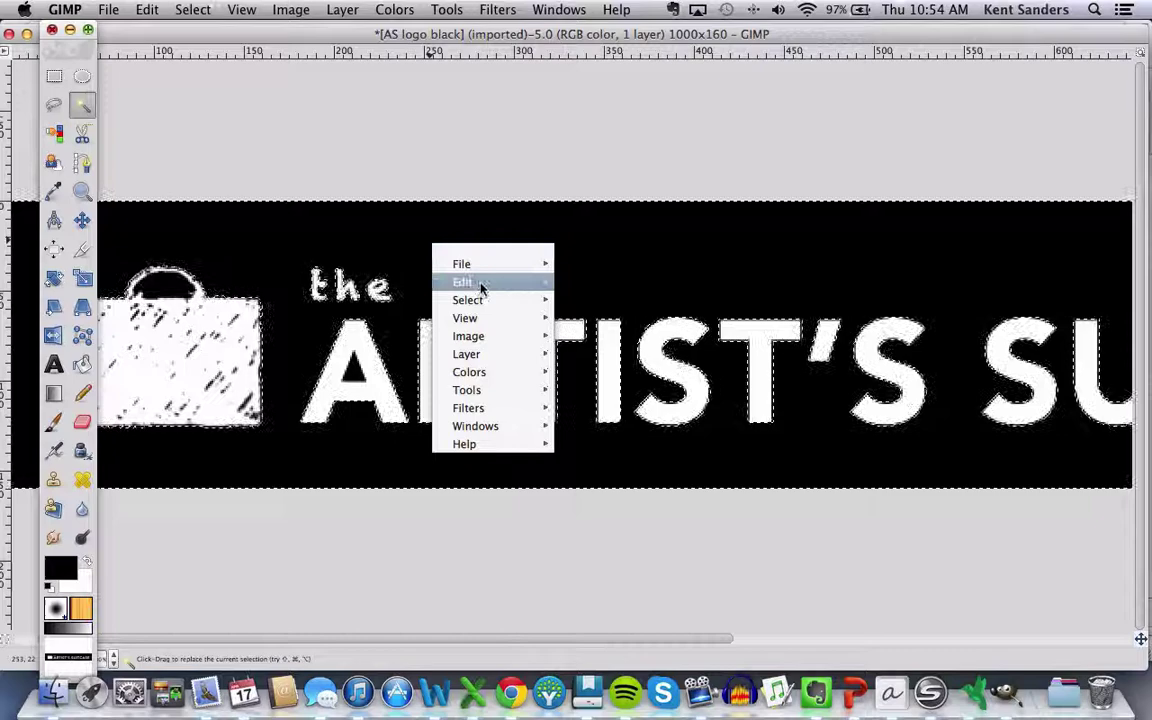
mouse_move(480, 288)
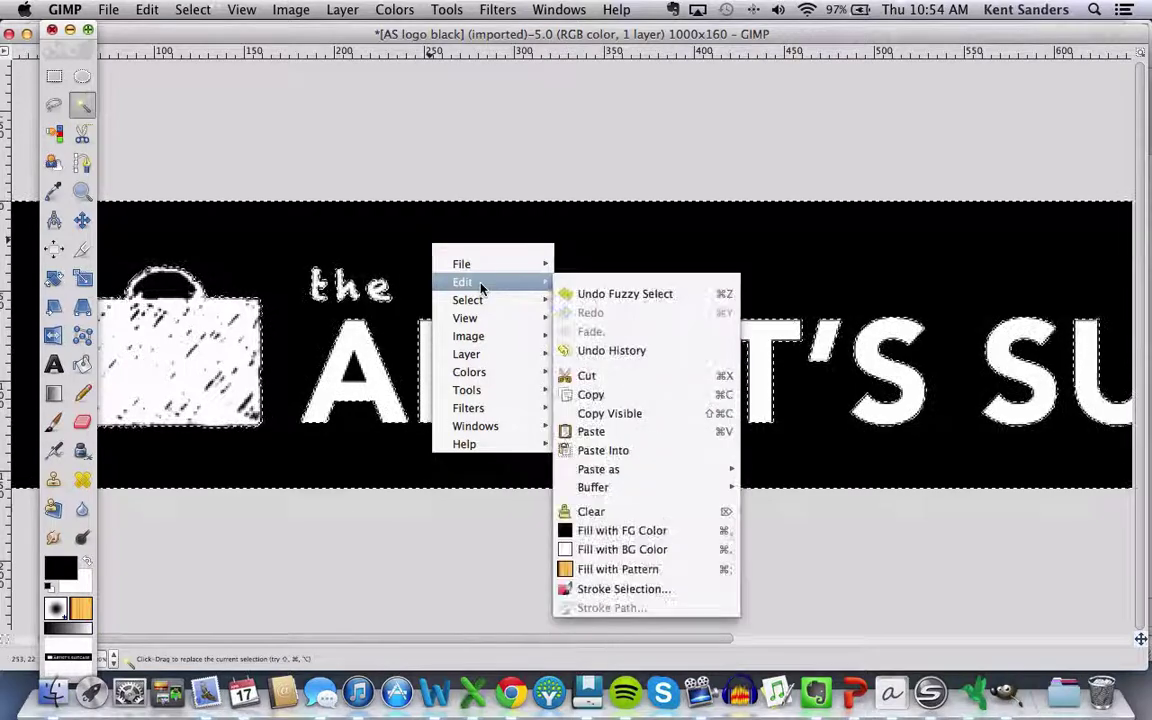
click(596, 376)
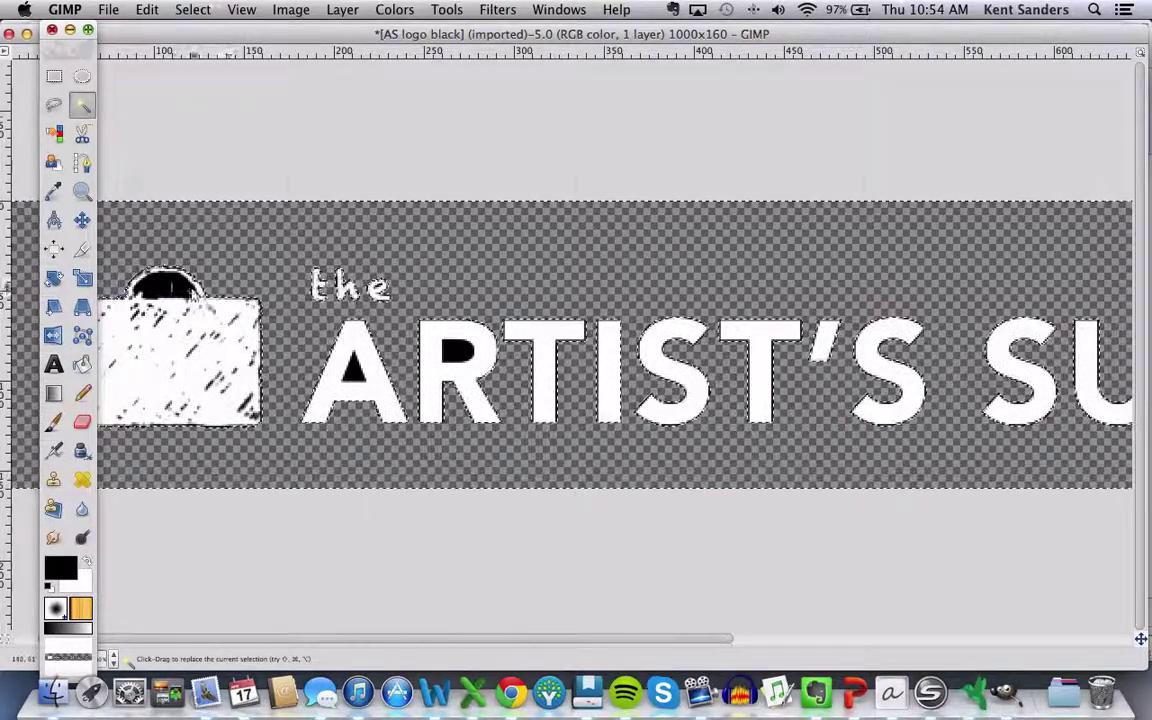
Cut away the black fill inside the suitcase's bag handle.
drag(301, 638, 226, 643)
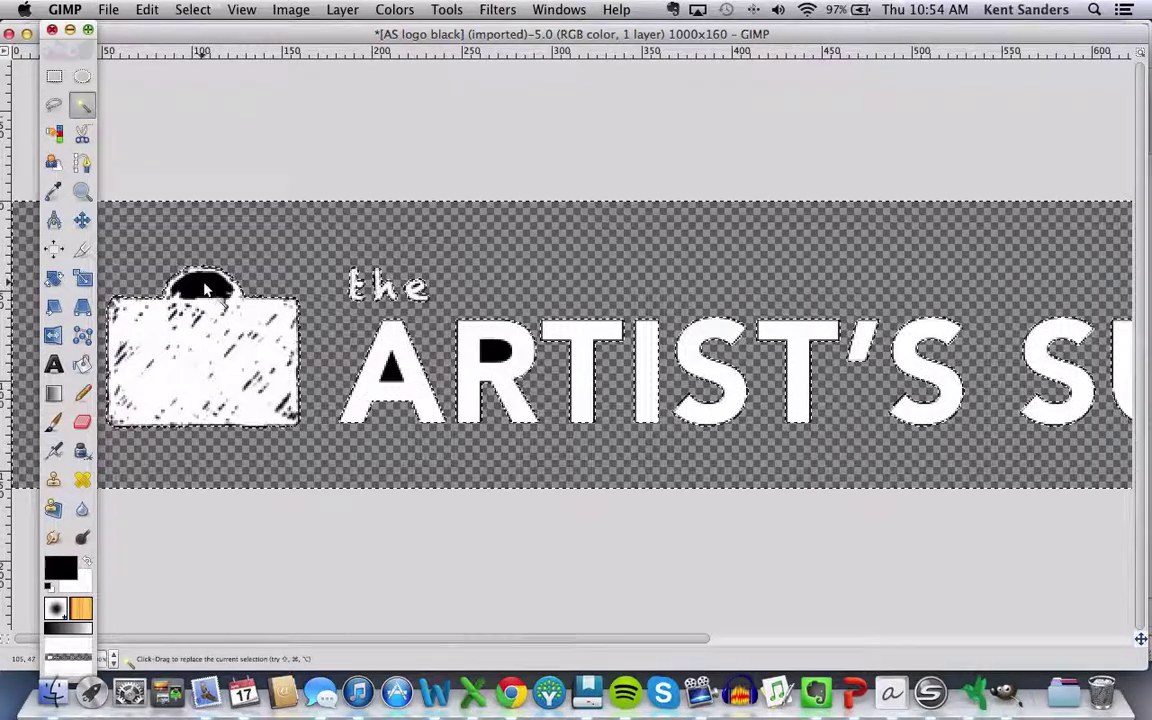
scroll(205, 290, right, 5)
drag(355, 643, 255, 641)
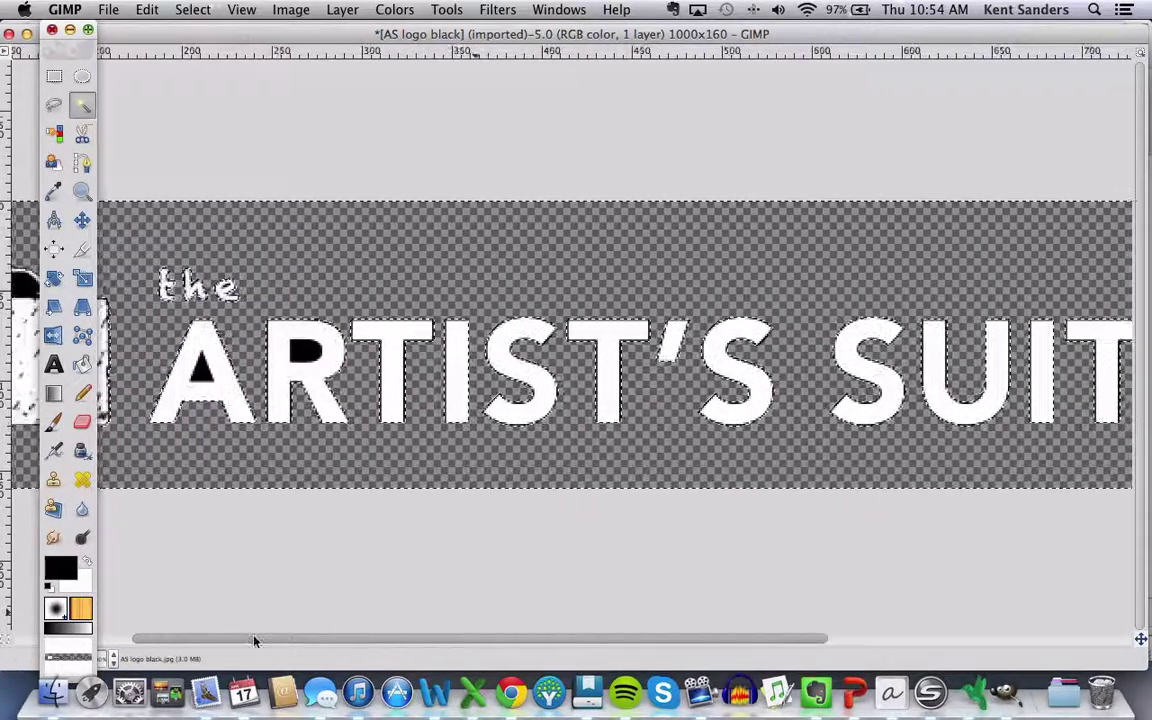
scroll(255, 641, left, 5)
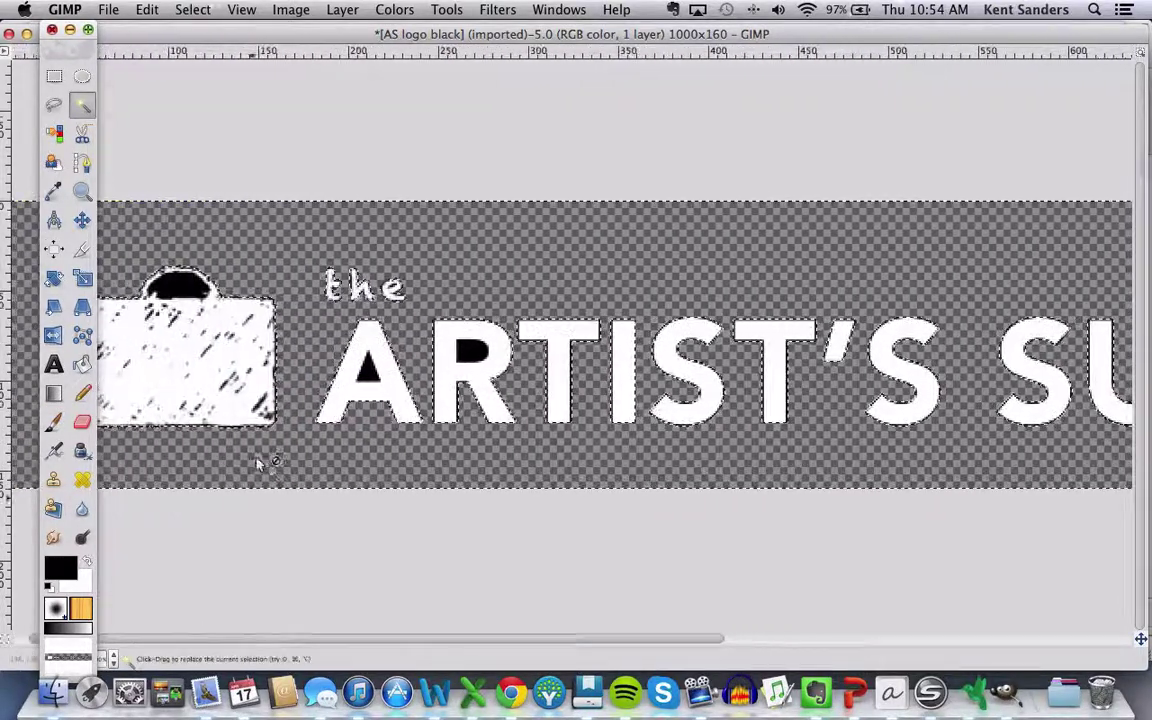
right_click(183, 291)
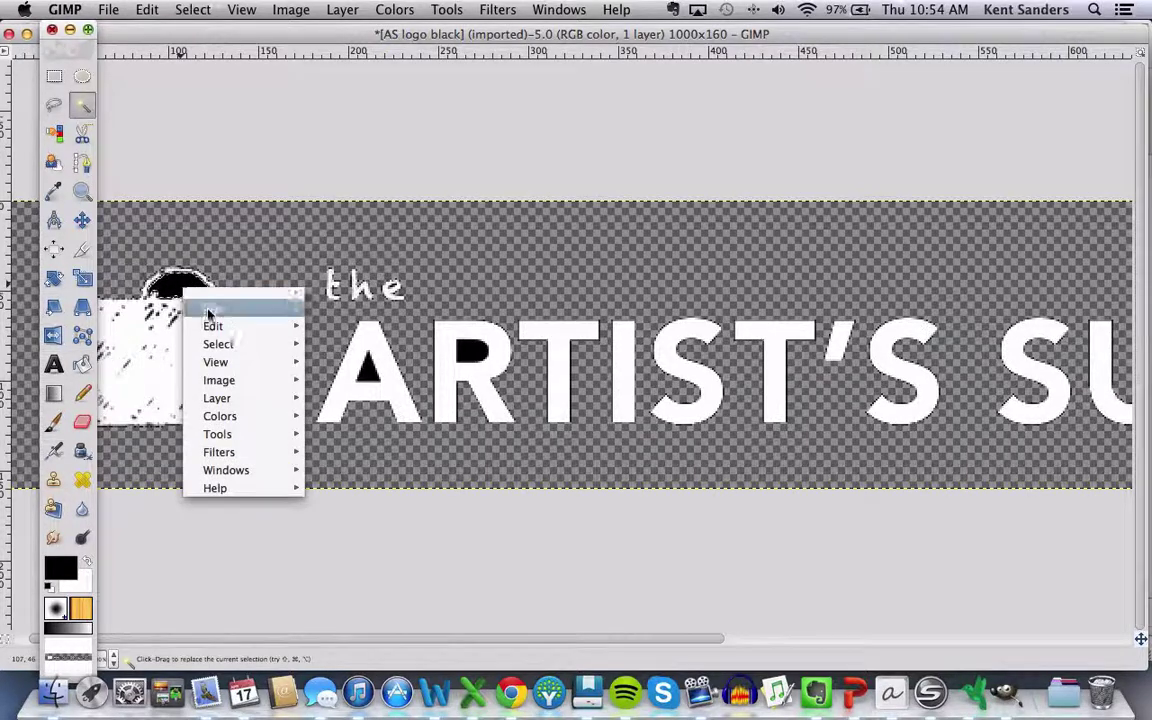
mouse_move(211, 327)
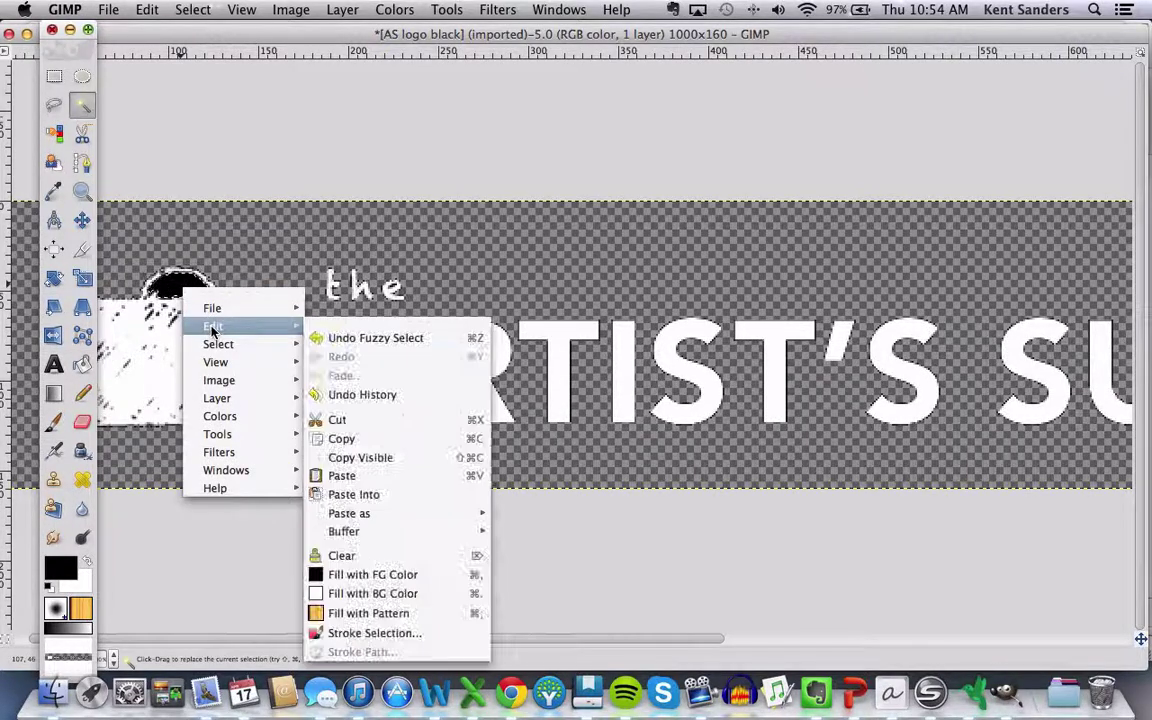
click(340, 421)
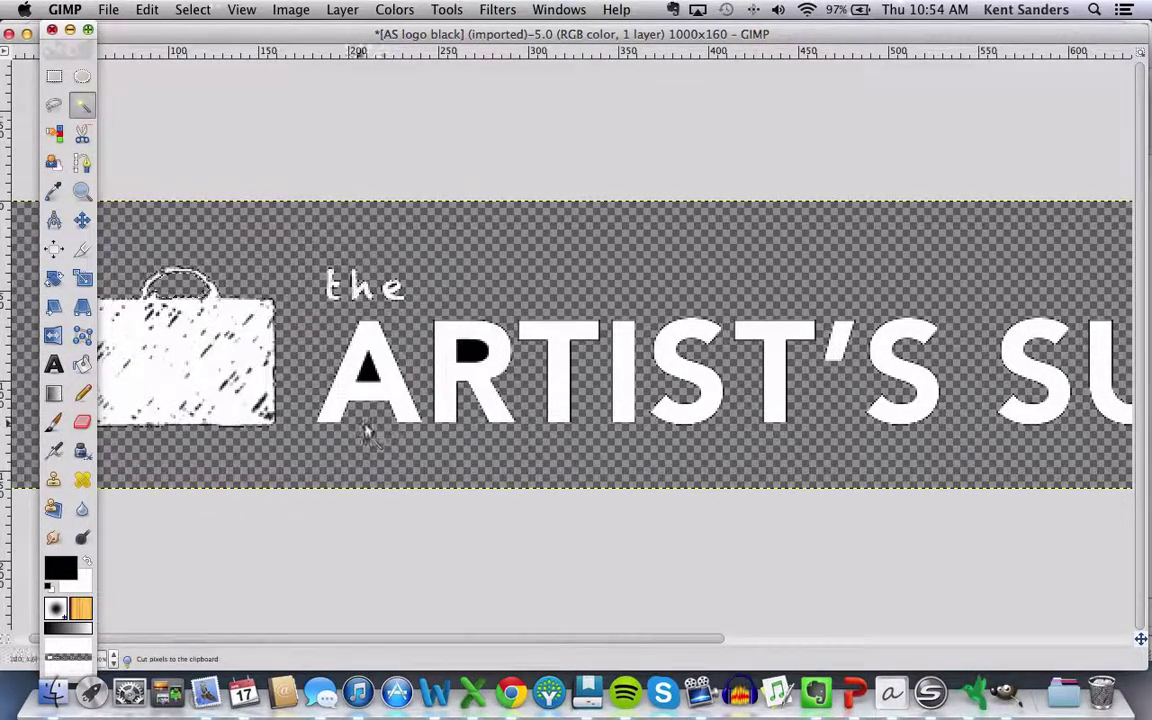
Cut away the black fill inside the letters A and R.
right_click(368, 372)
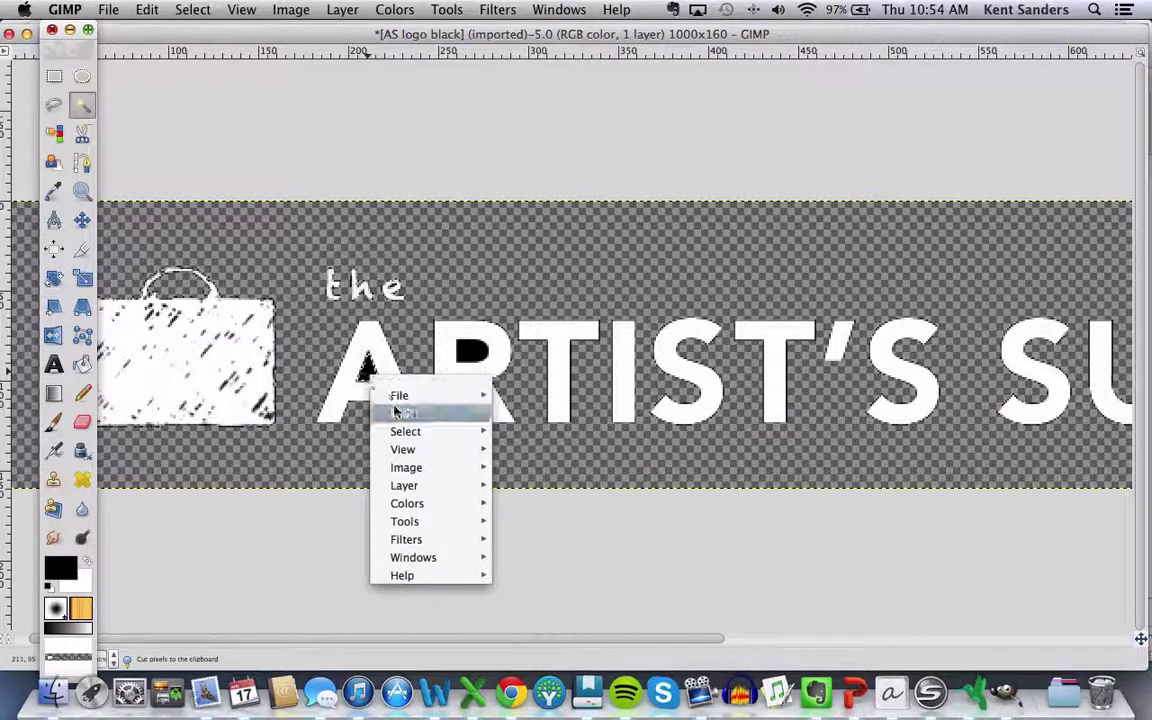
mouse_move(400, 413)
click(538, 480)
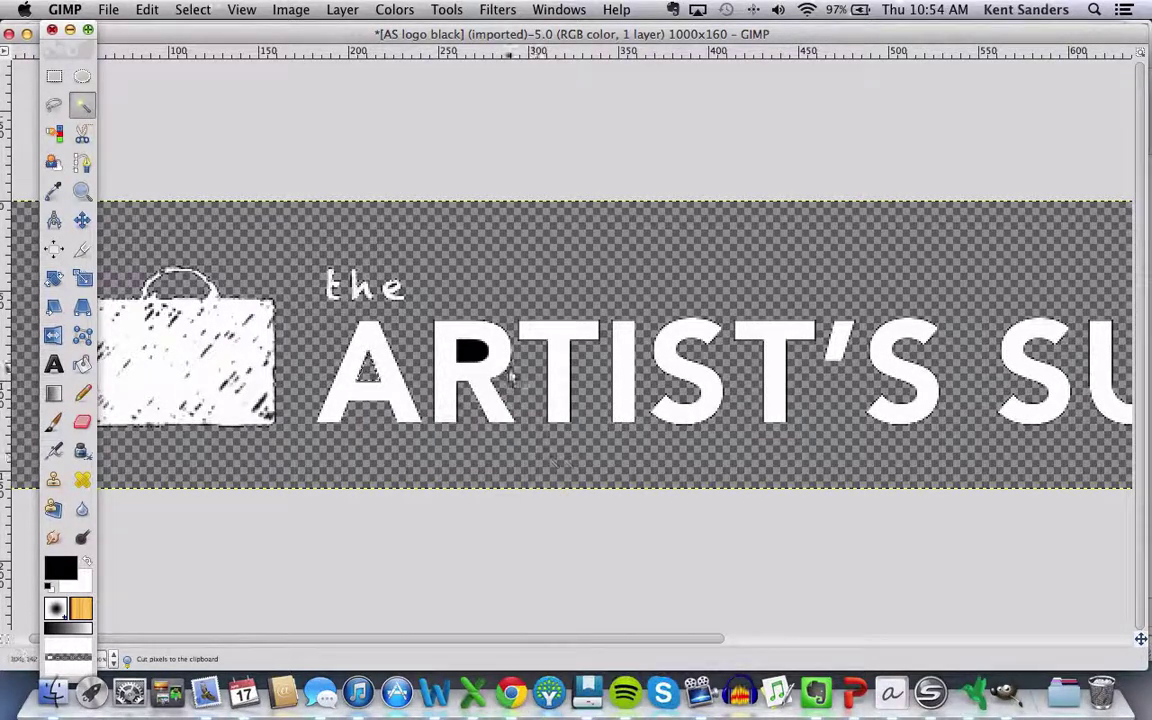
right_click(472, 355)
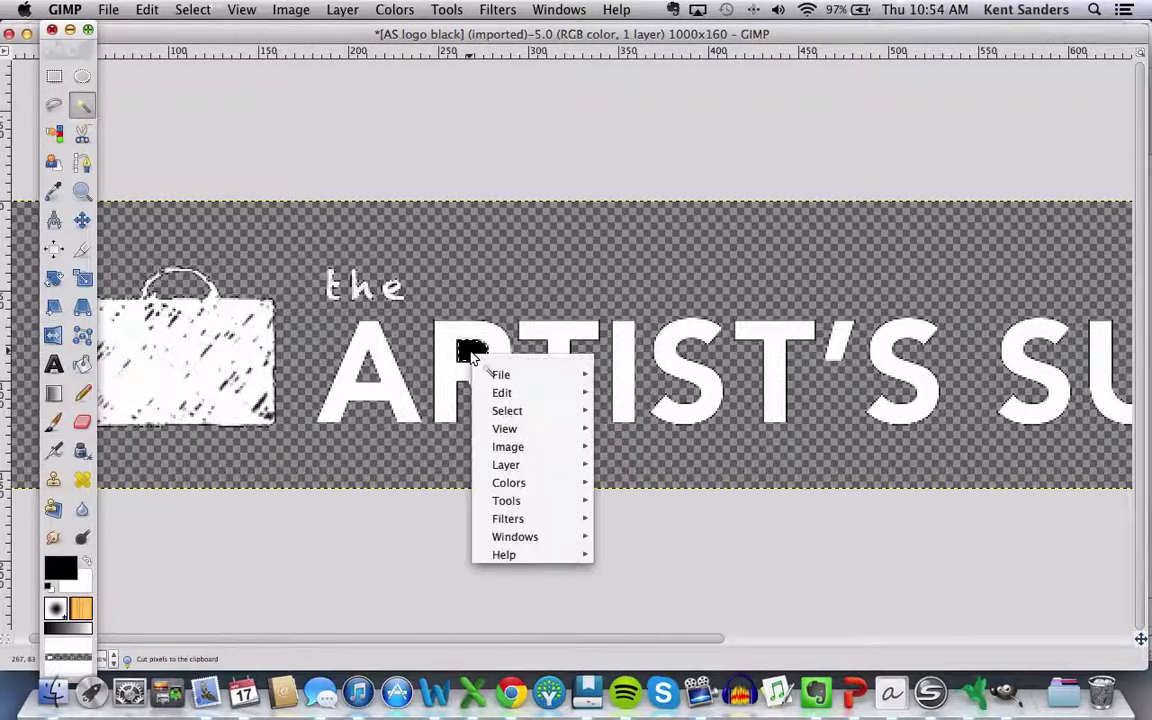
mouse_move(522, 395)
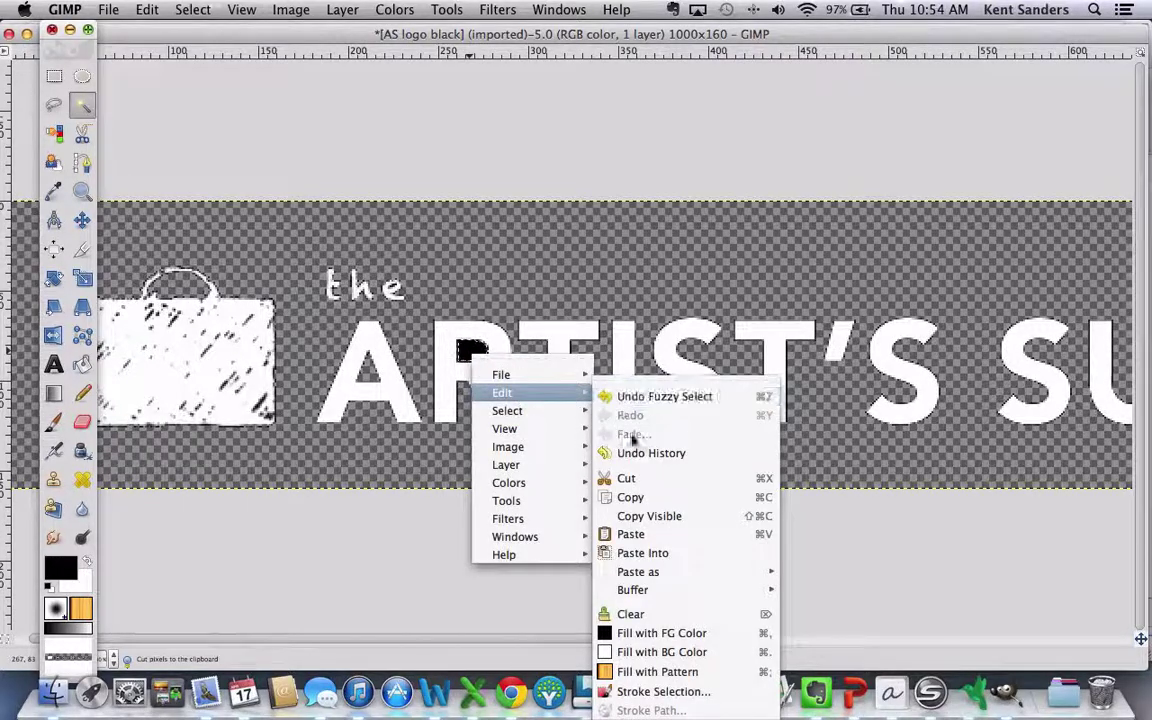
click(630, 478)
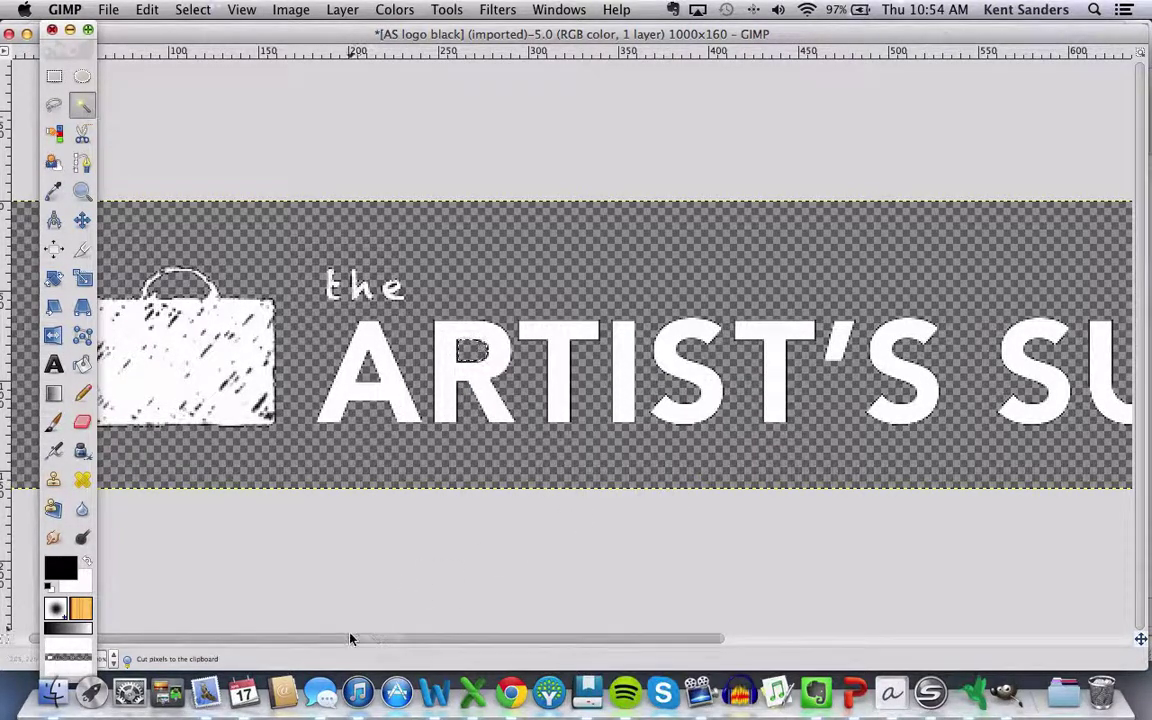
Cut away the black inside the A of SUITCASE, leaving a fully transparent background.
drag(350, 638, 829, 640)
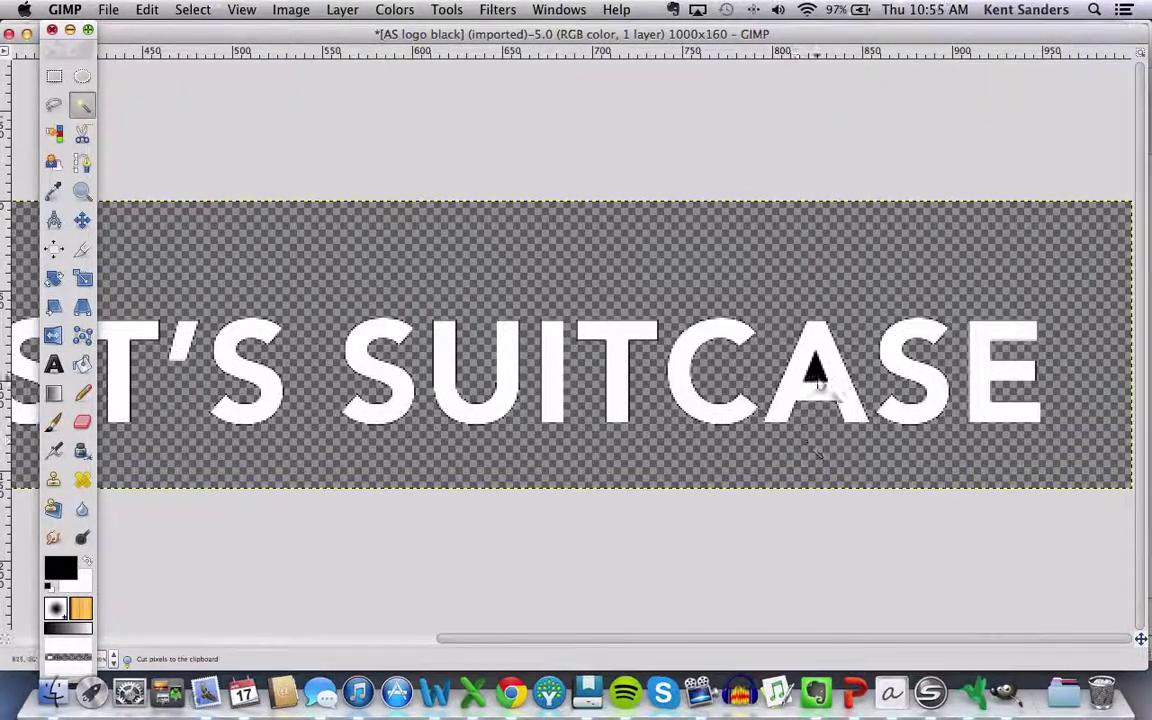
right_click(815, 372)
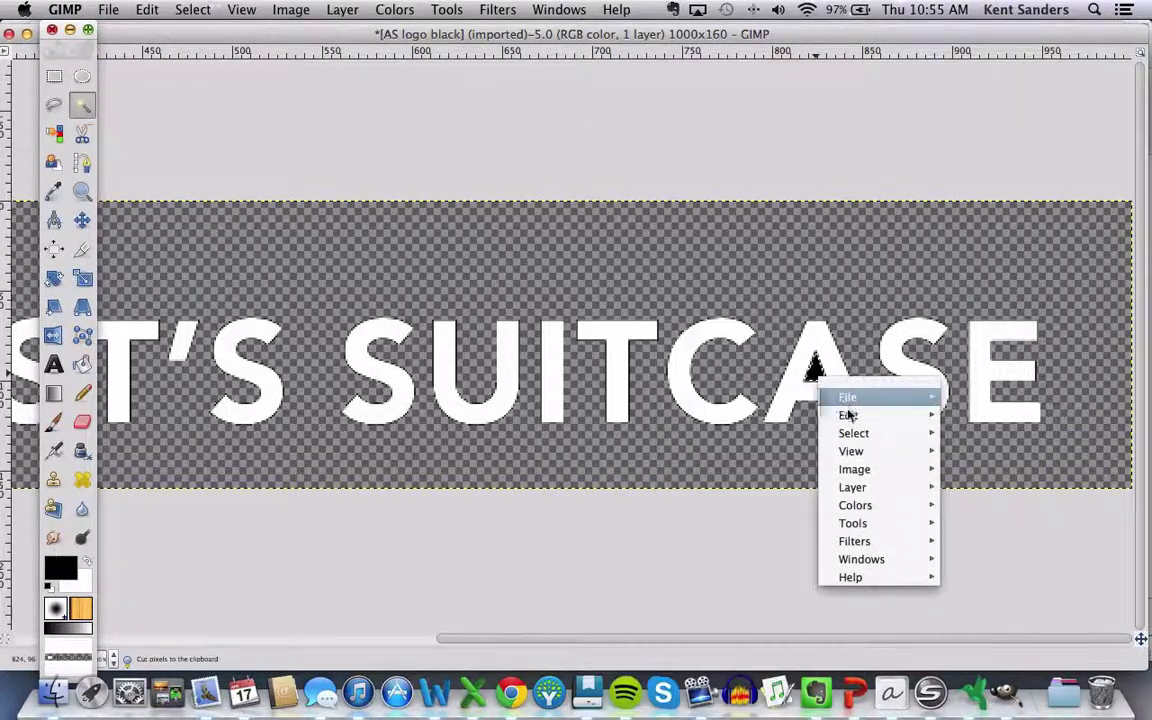
mouse_move(849, 414)
click(972, 478)
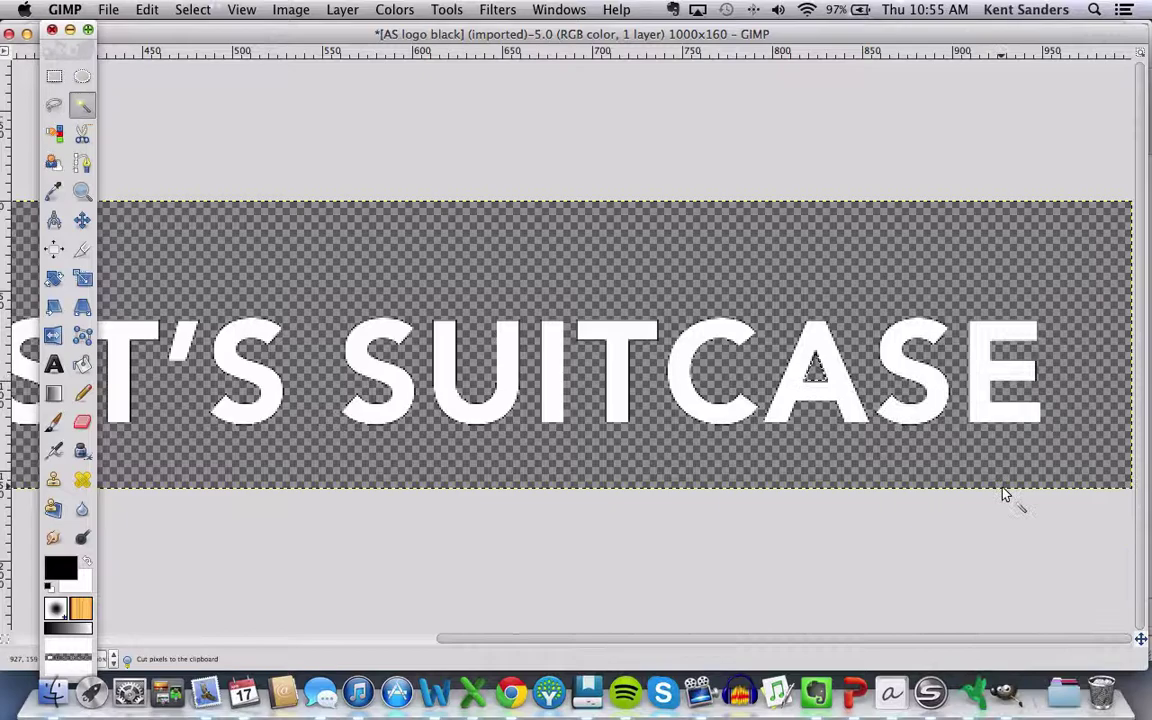
drag(880, 643, 458, 648)
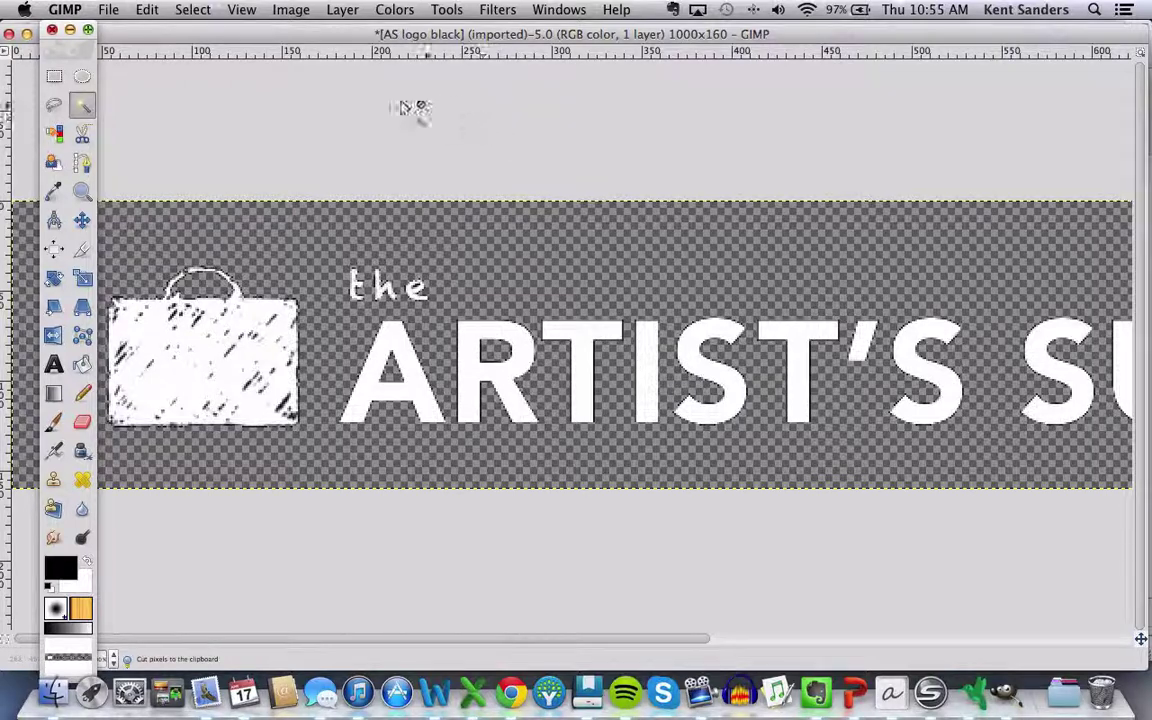
Start exporting the logo to the Desktop with PNG image (*.png) as the file type.
click(108, 10)
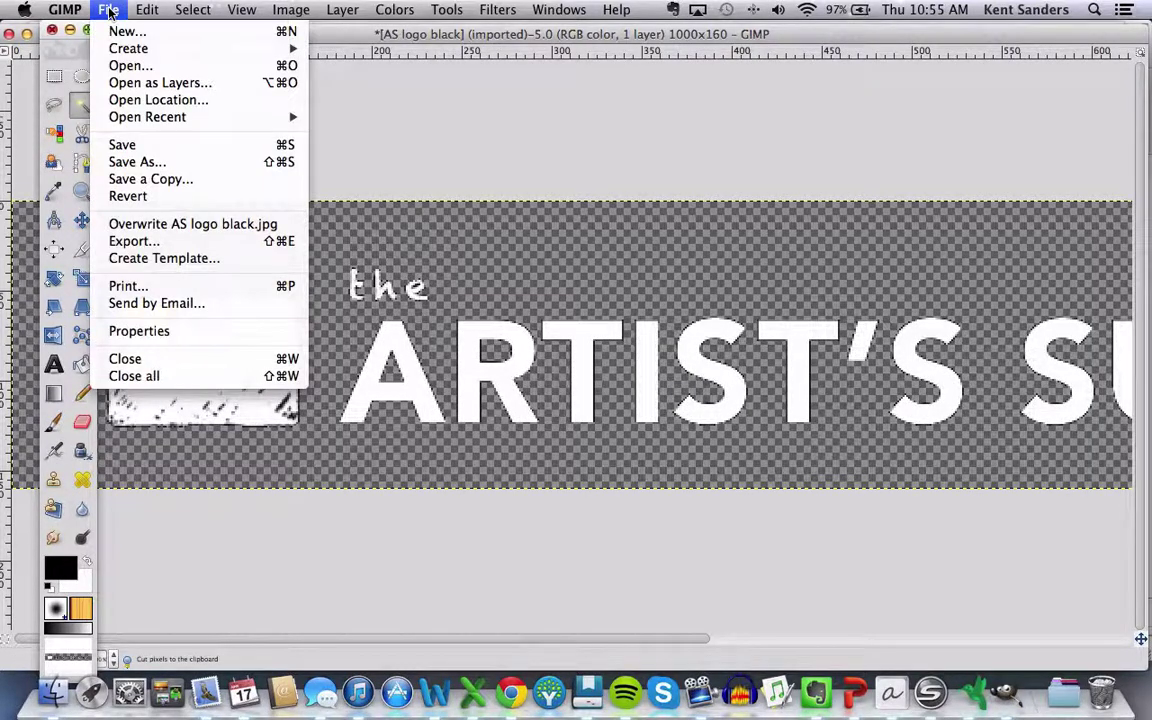
click(140, 246)
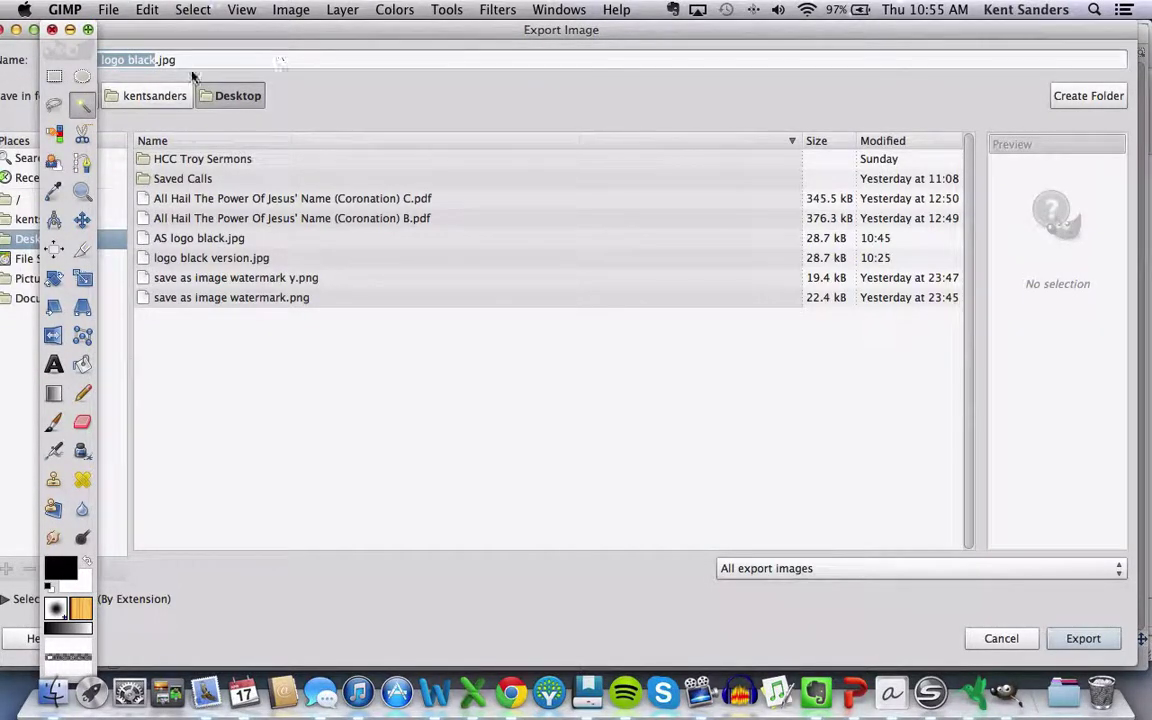
drag(209, 38, 282, 40)
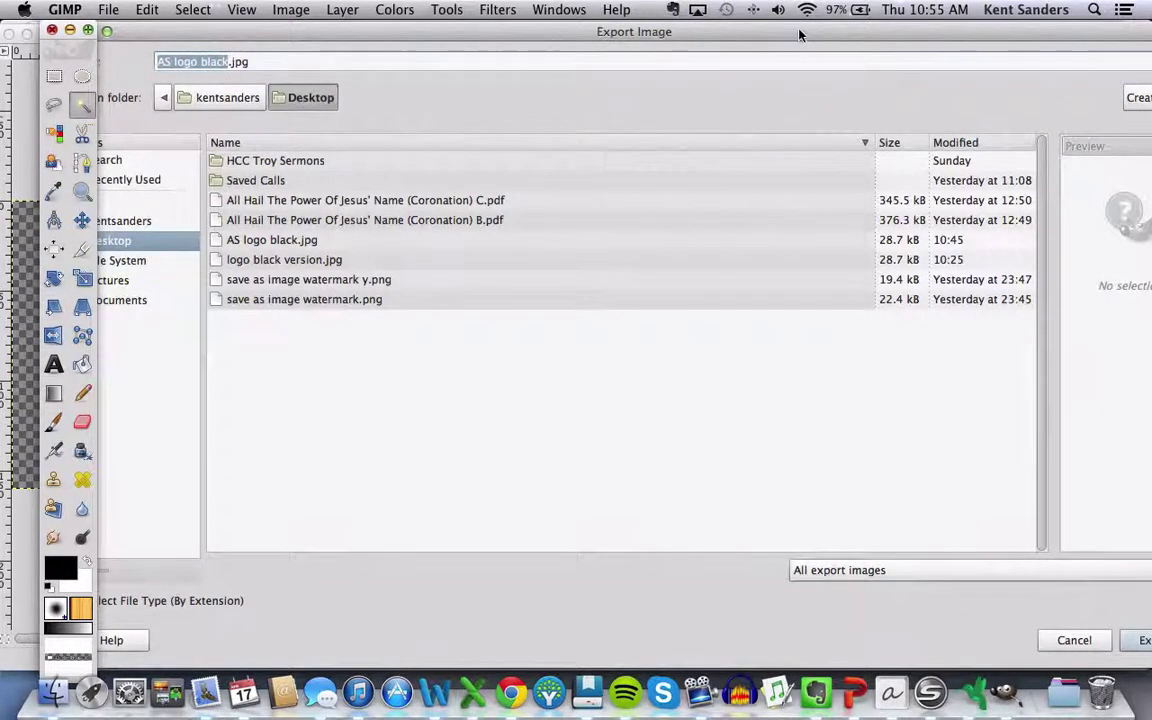
drag(718, 27, 660, 27)
click(860, 570)
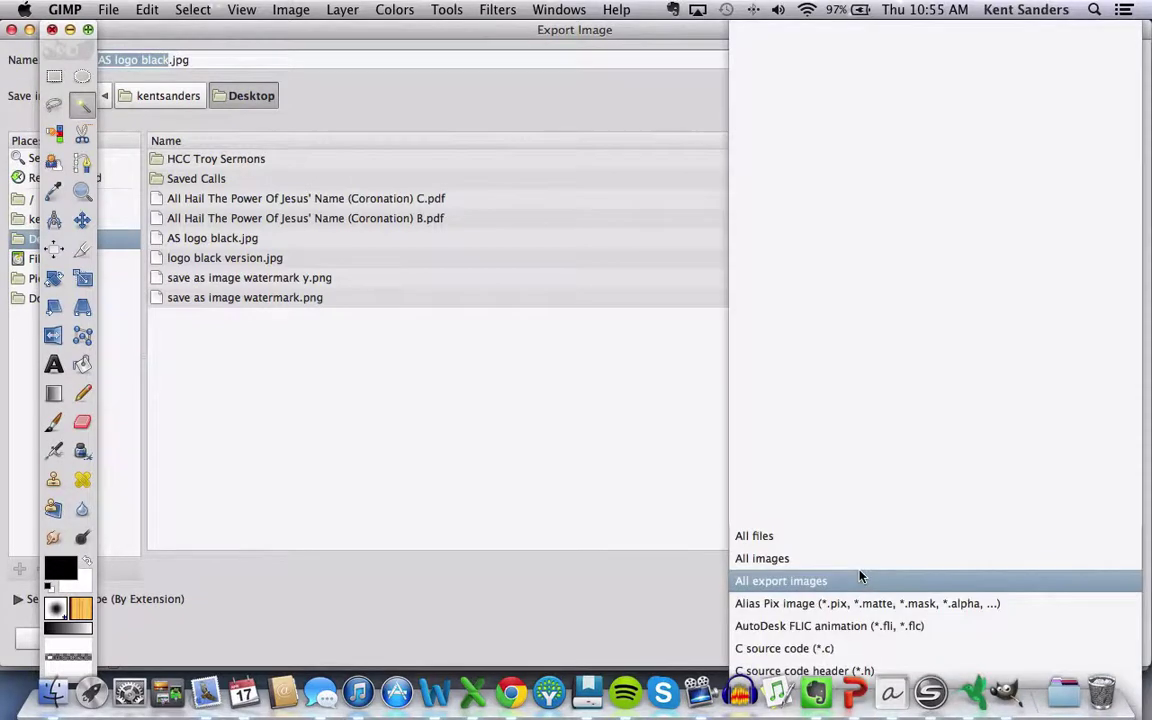
scroll(859, 573, down, 5)
scroll(860, 575, down, 5)
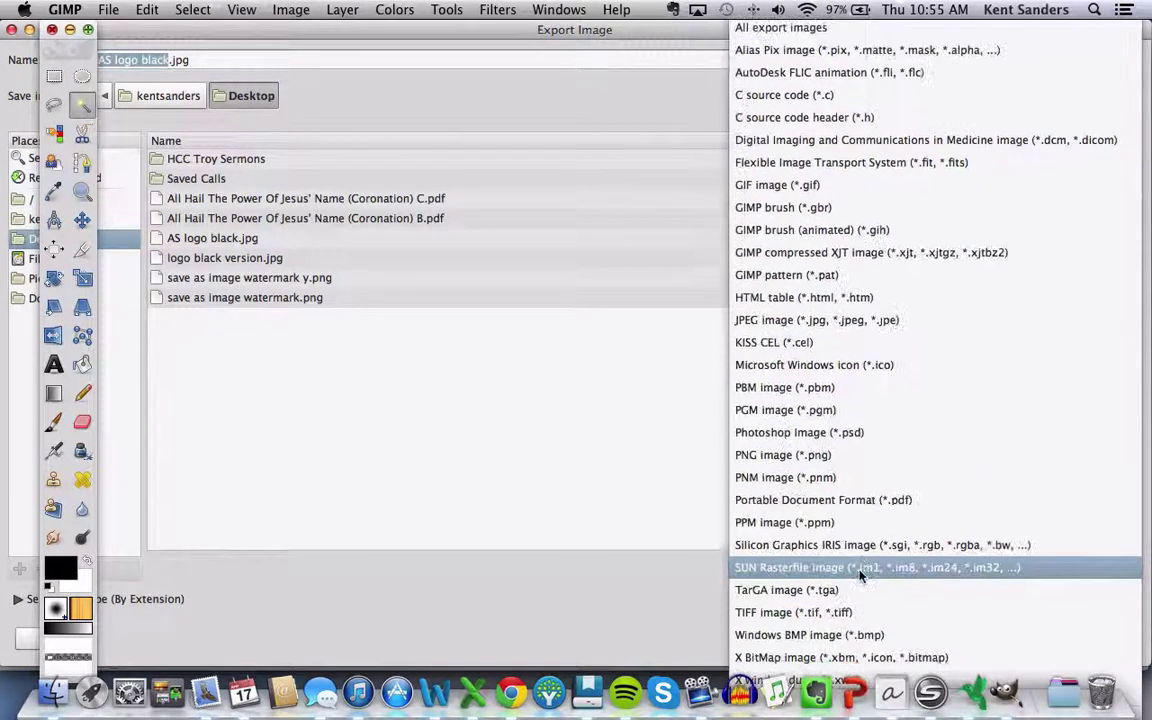
click(840, 462)
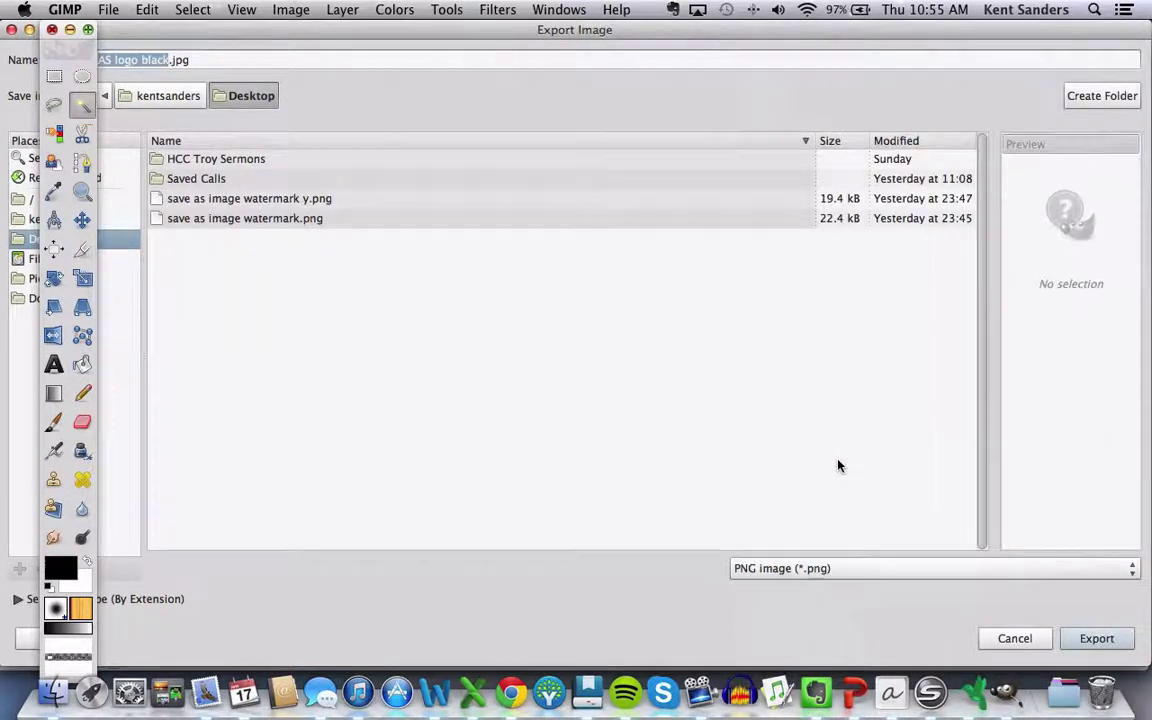
drag(715, 31, 773, 38)
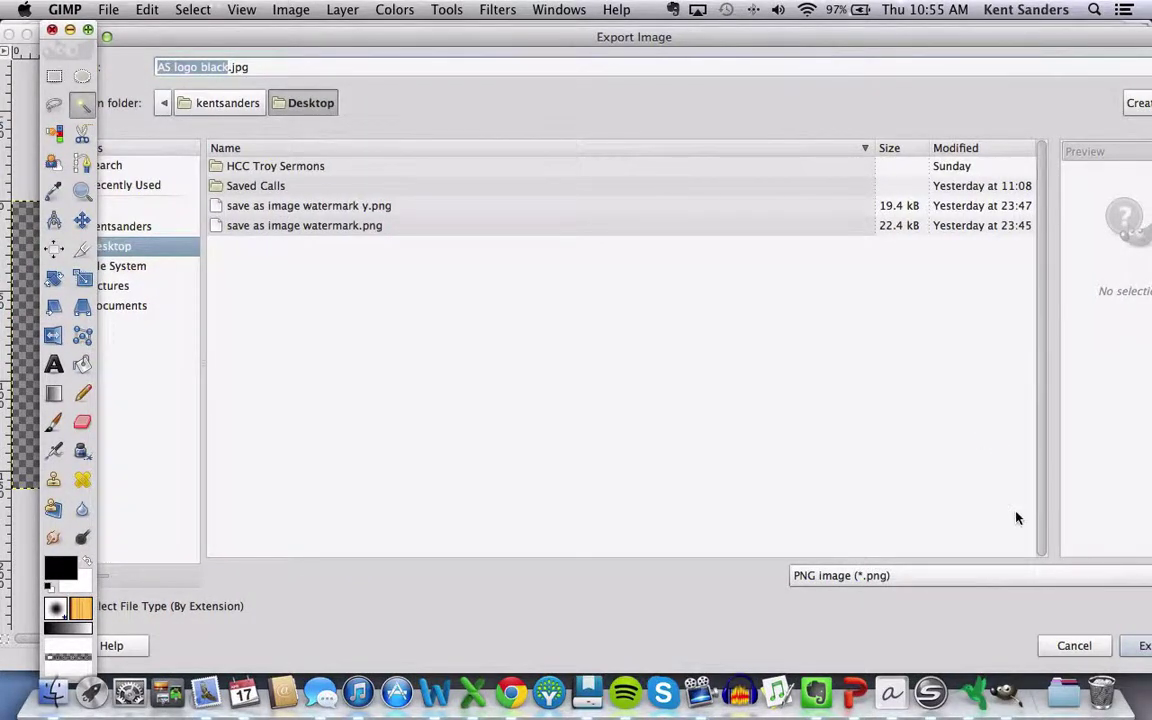
drag(918, 44, 861, 36)
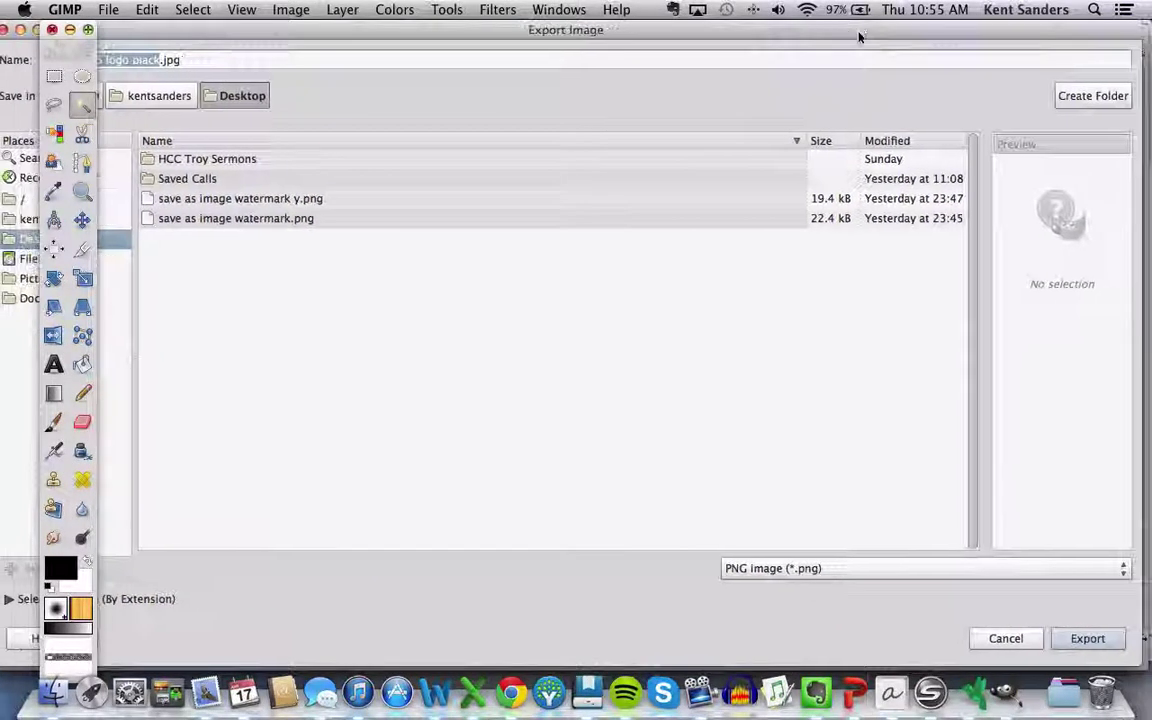
Export the logo over the existing AS logo black.jpg on the Desktop at JPEG quality 93.
click(1087, 638)
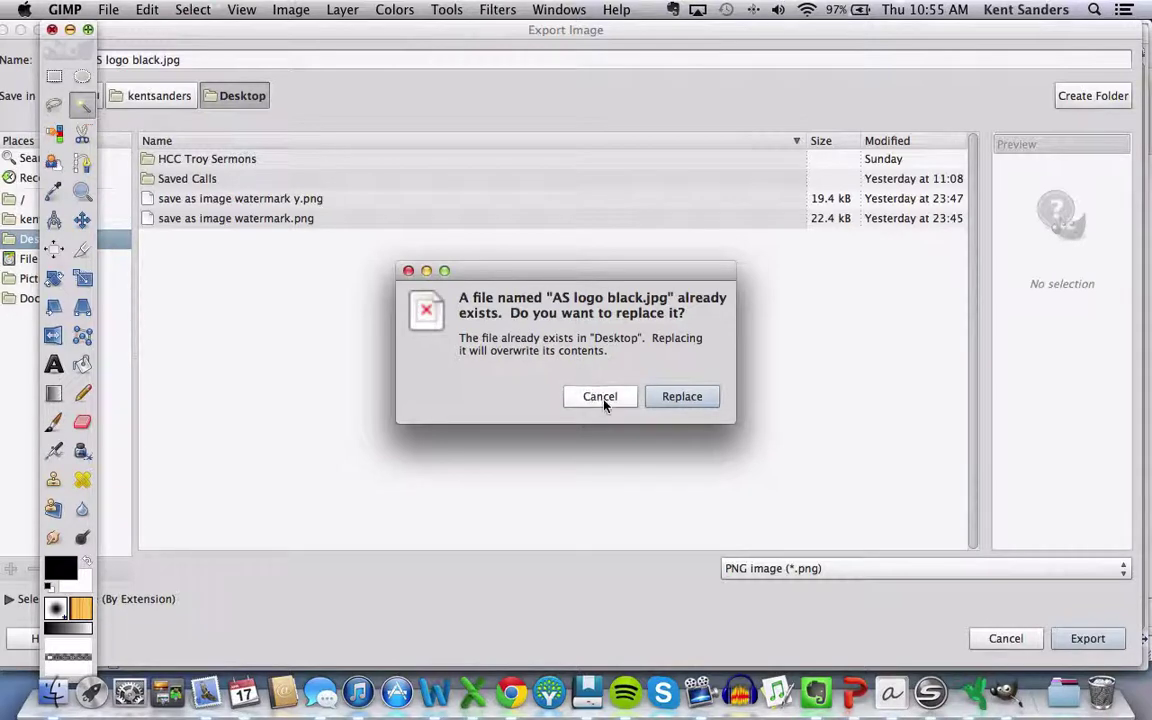
click(682, 397)
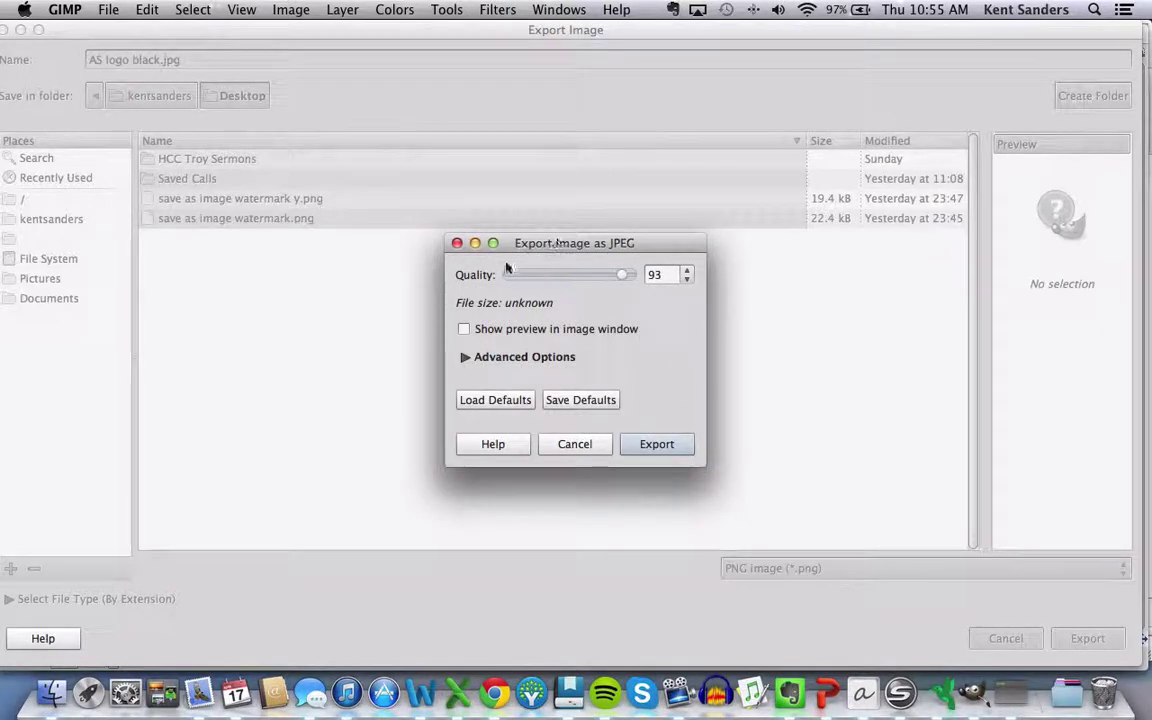
click(657, 444)
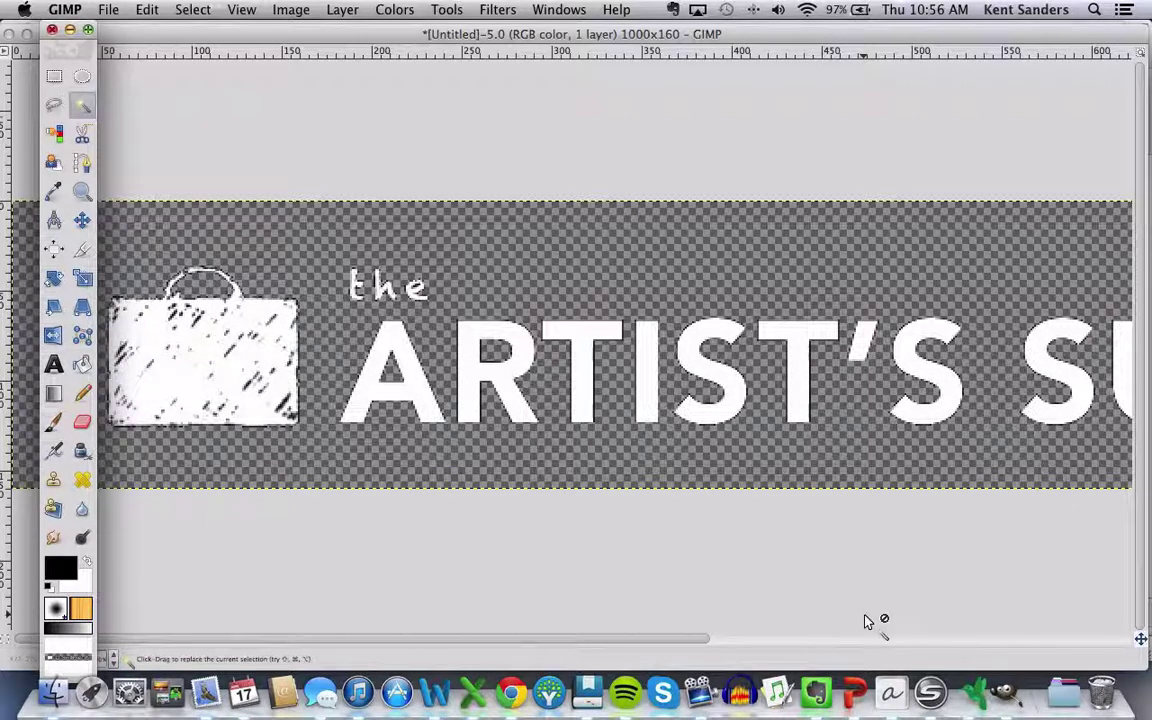
Set the Artist's Suitcase watermark to Lg size and drag it near the sunset graphic's bottom right.
click(512, 700)
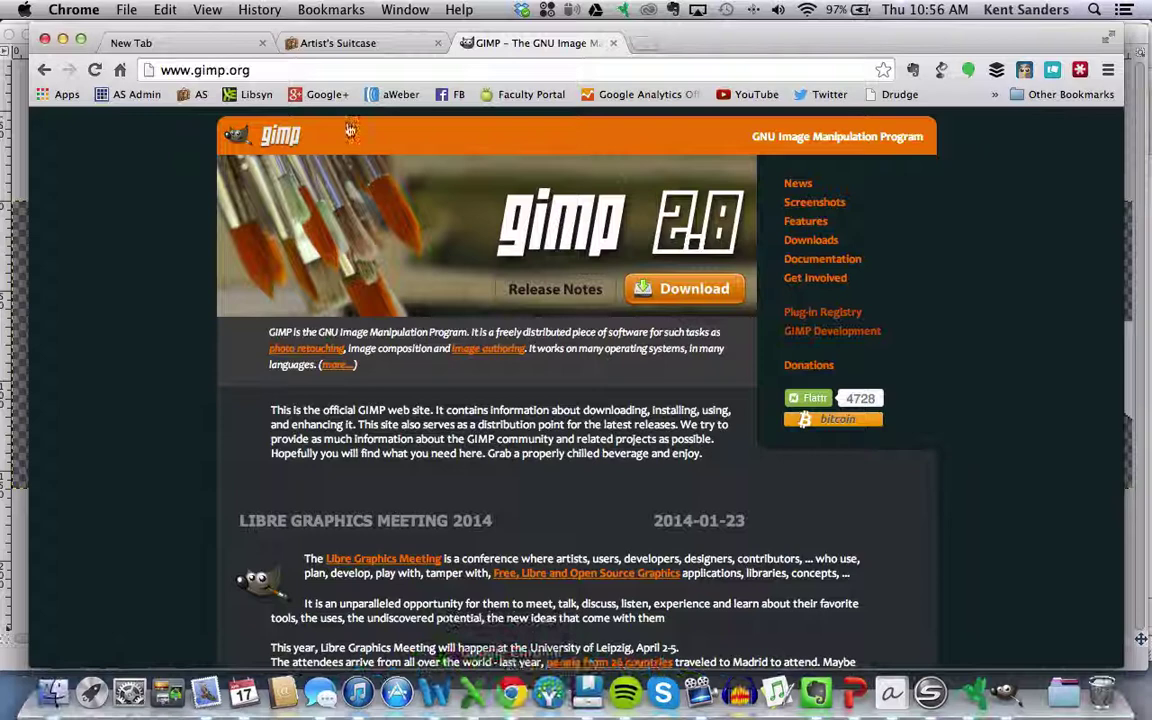
click(140, 43)
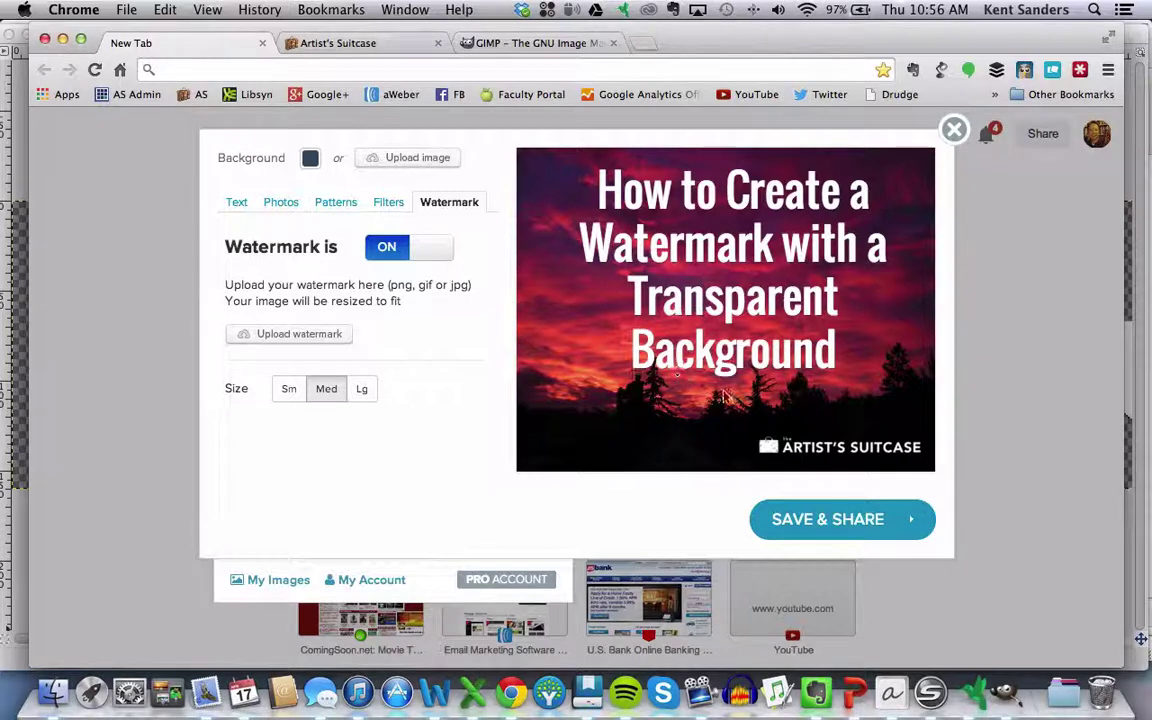
click(362, 389)
drag(835, 448, 742, 447)
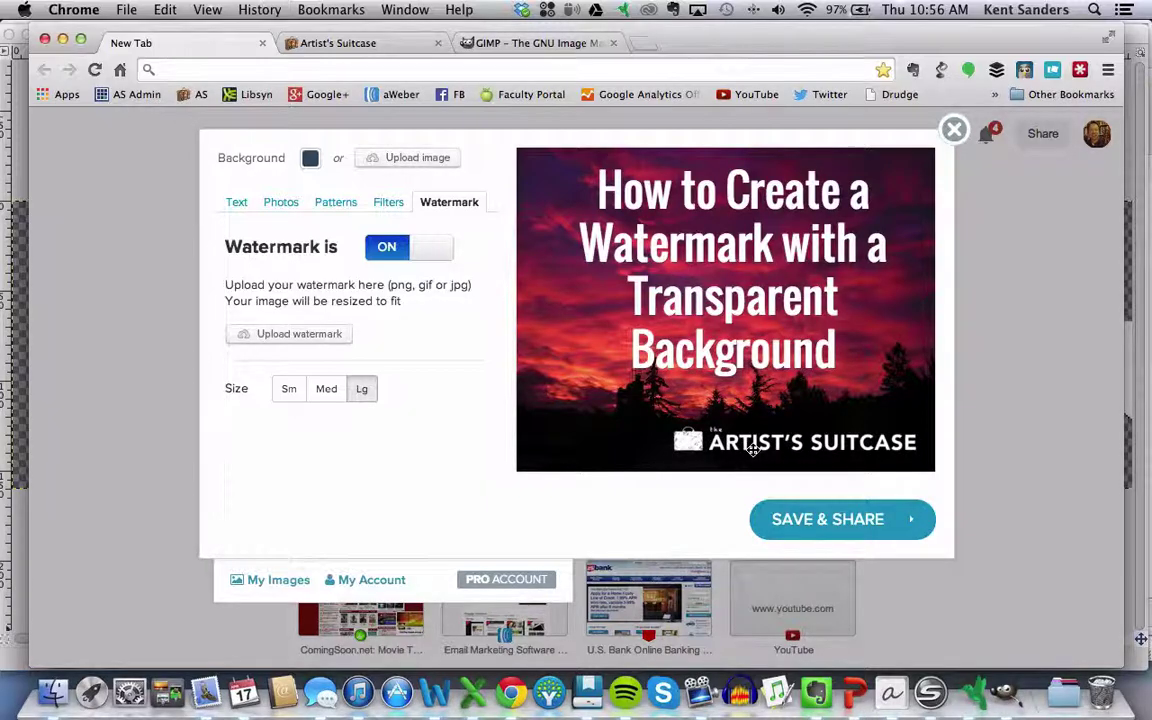